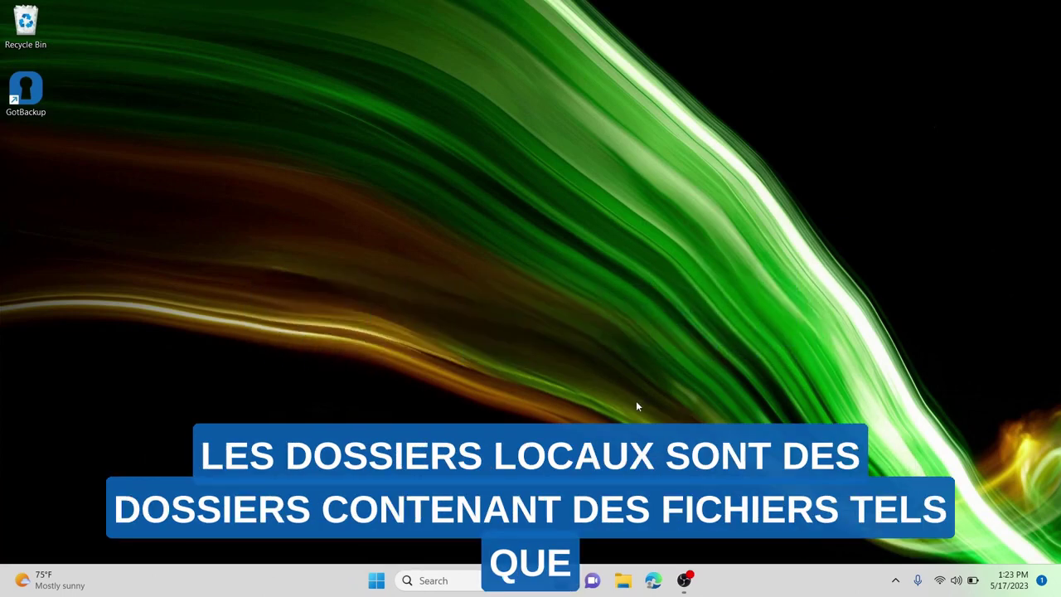
Browse in File Explorer from This PC through drive C: and Users to the Music folder inside the user's profile folder
left_click(628, 579)
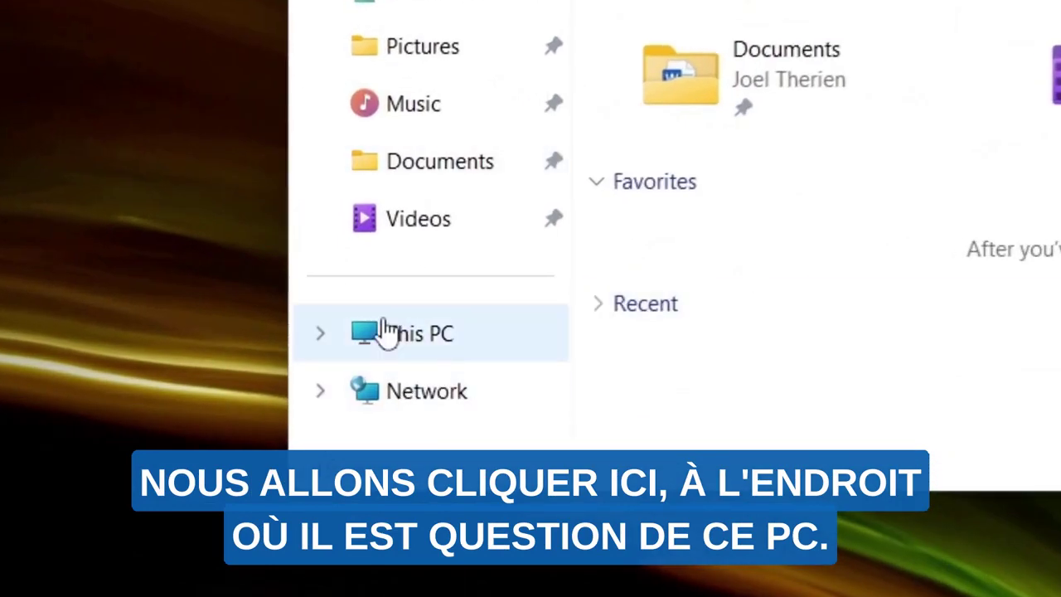
left_click(421, 340)
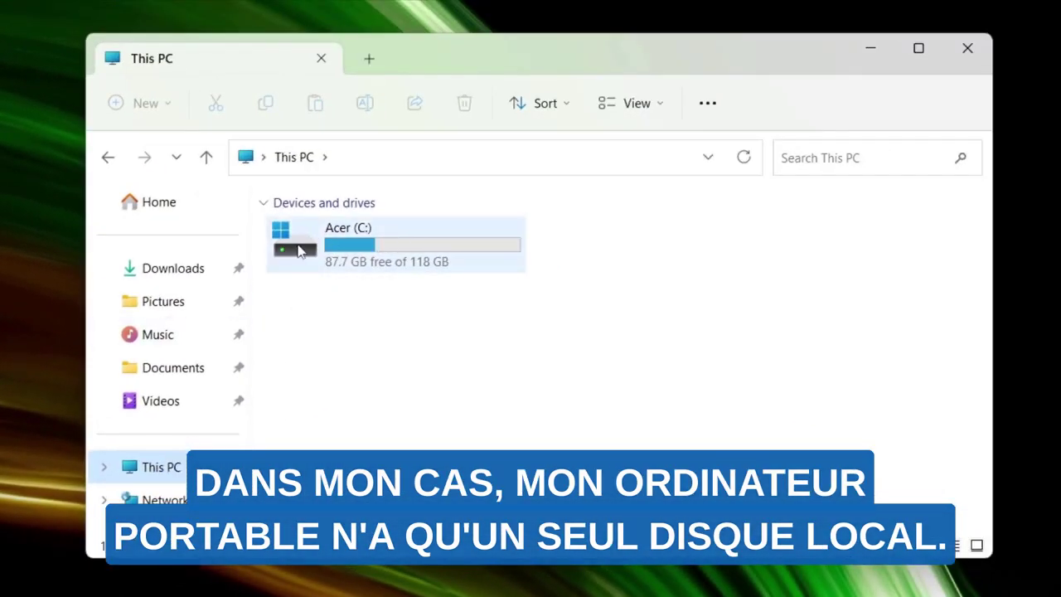
mouse_move(298, 247)
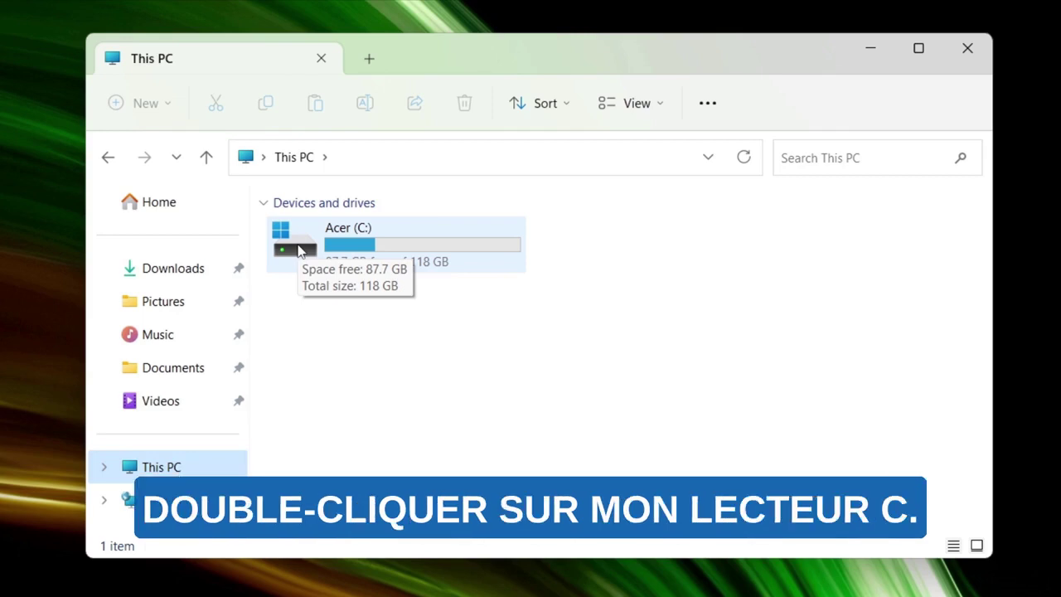
double_click(300, 250)
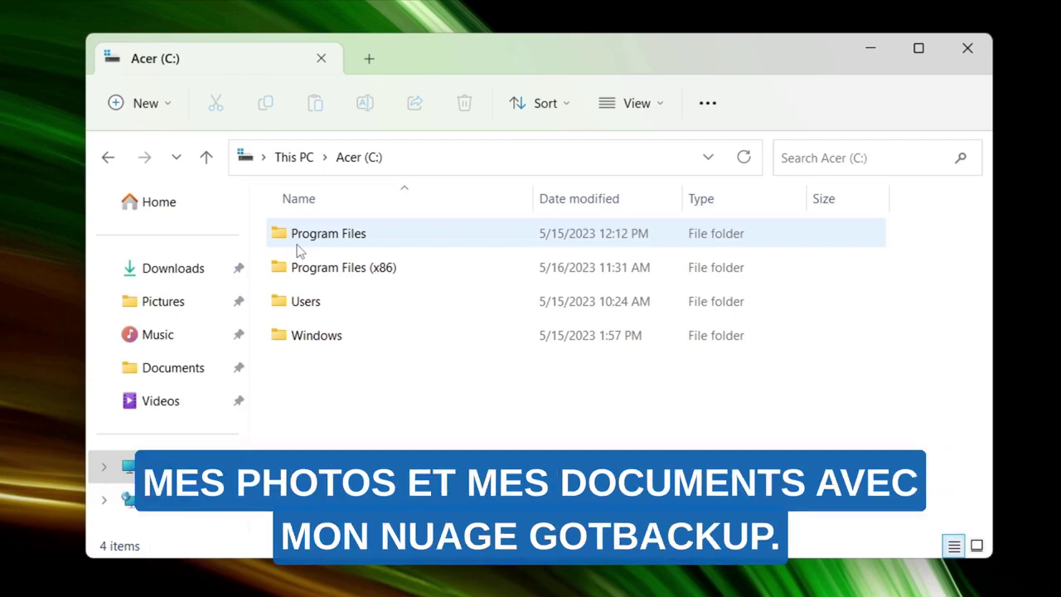
double_click(304, 305)
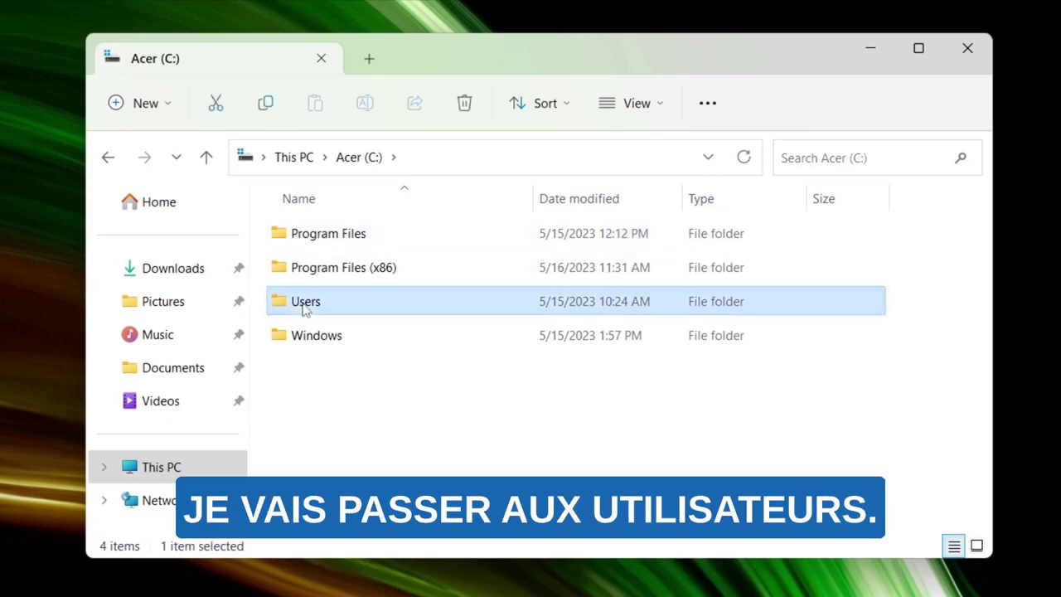
double_click(301, 236)
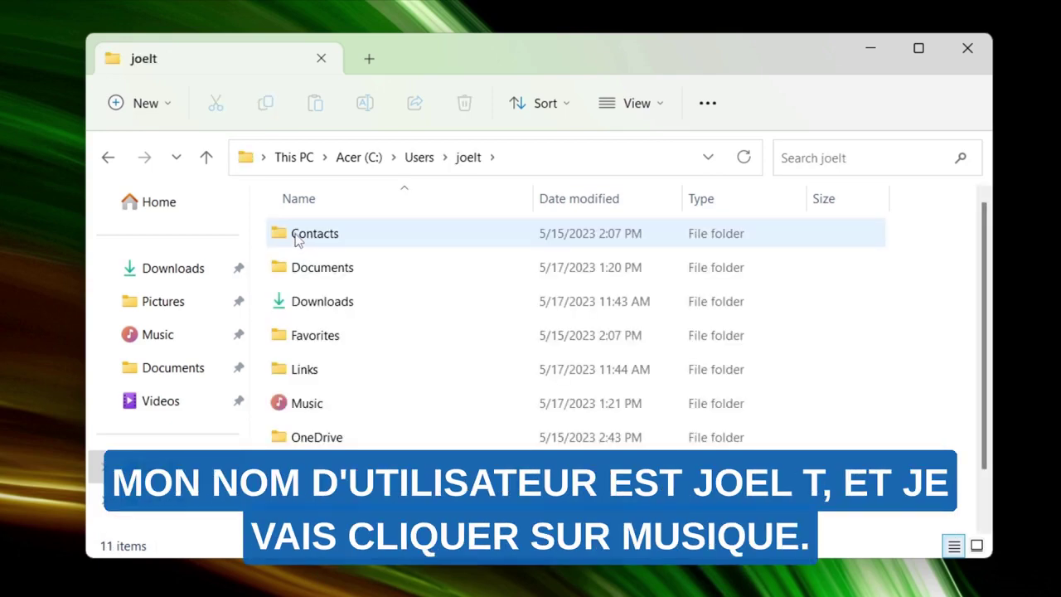
double_click(305, 403)
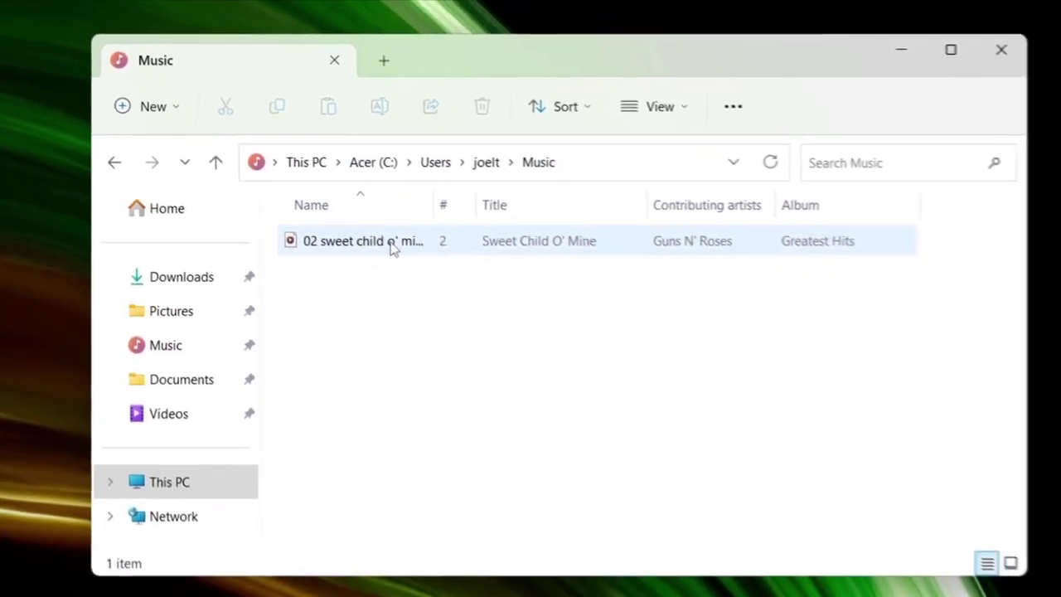
Examine the contents of the Pictures and Documents folders in the user's profile folder, returning to the profile folder after each
left_click(107, 158)
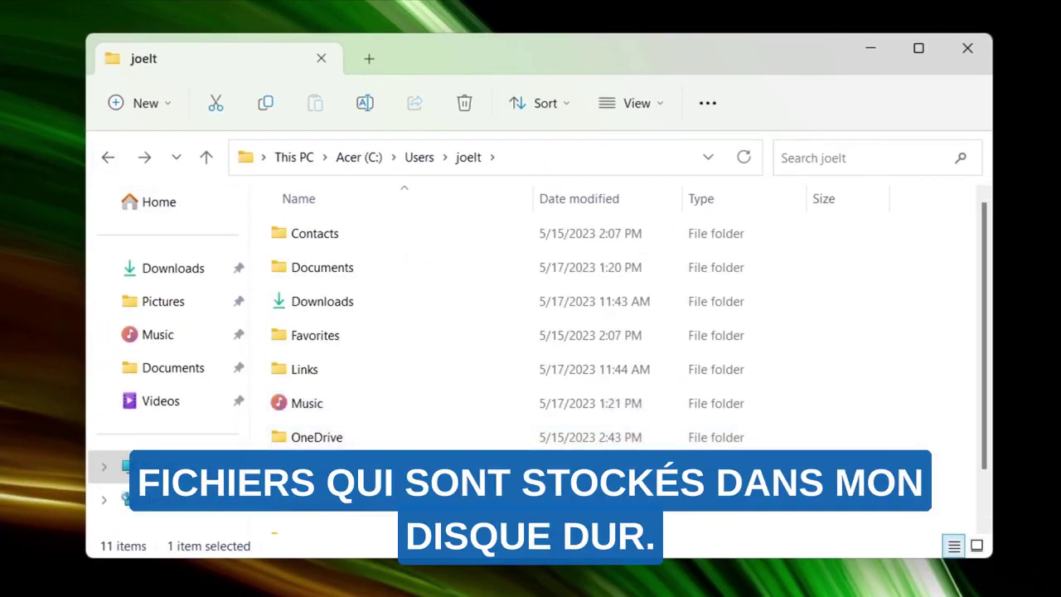
double_click(315, 471)
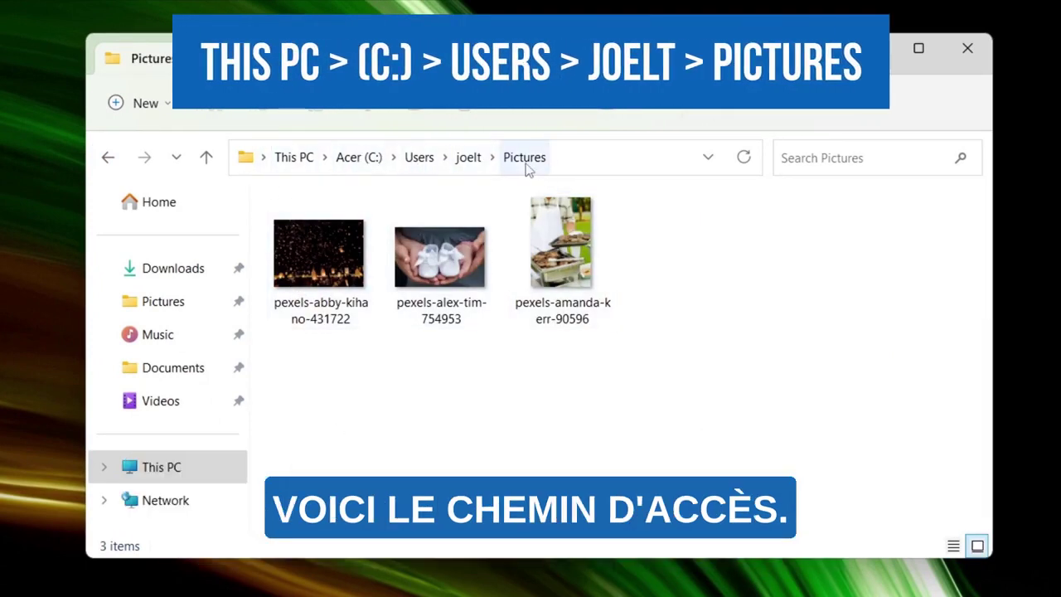
left_click(108, 159)
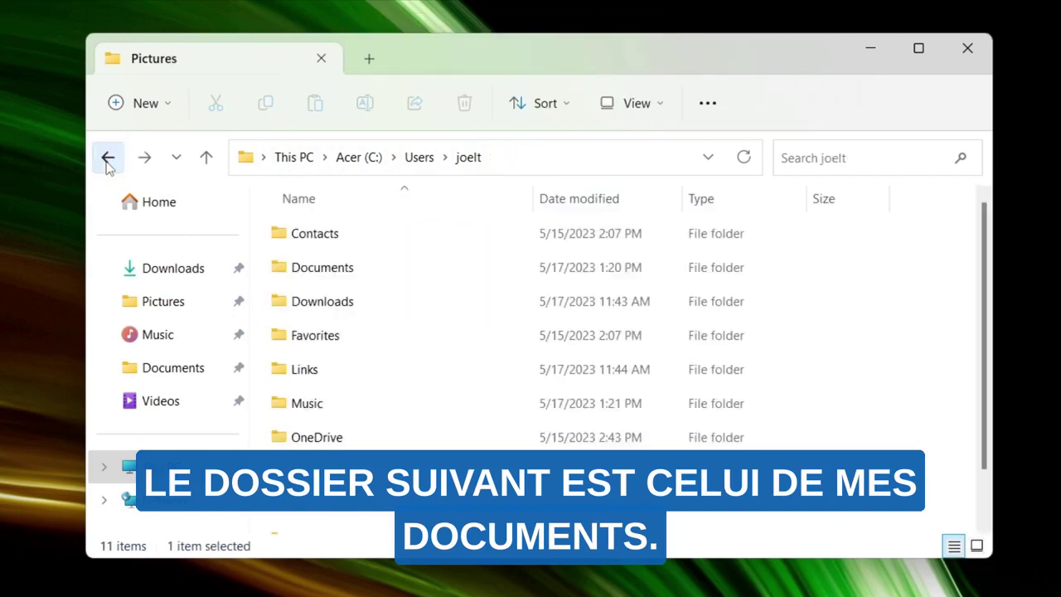
double_click(308, 270)
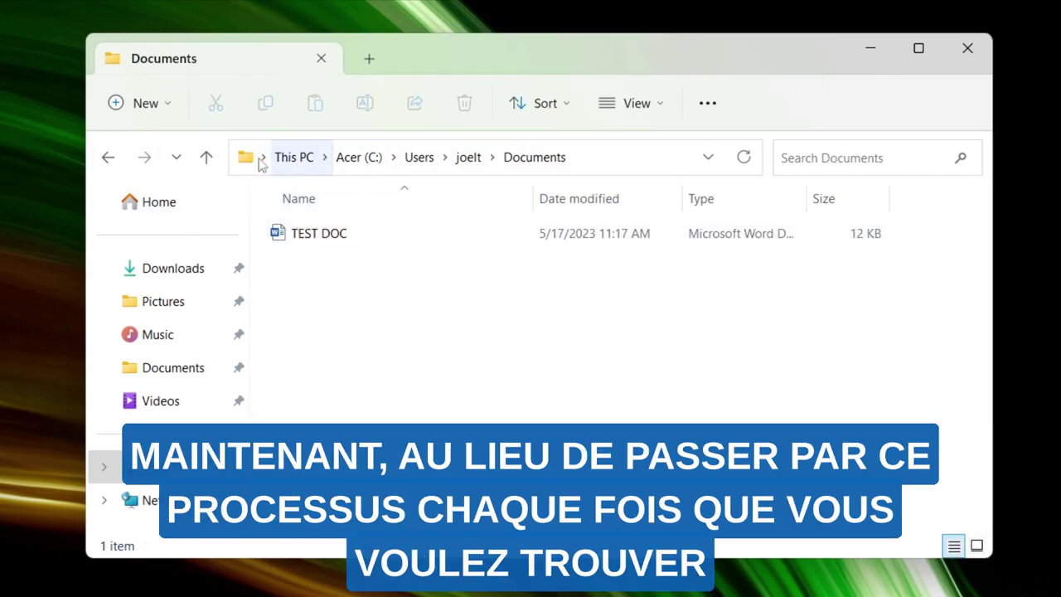
left_click(107, 158)
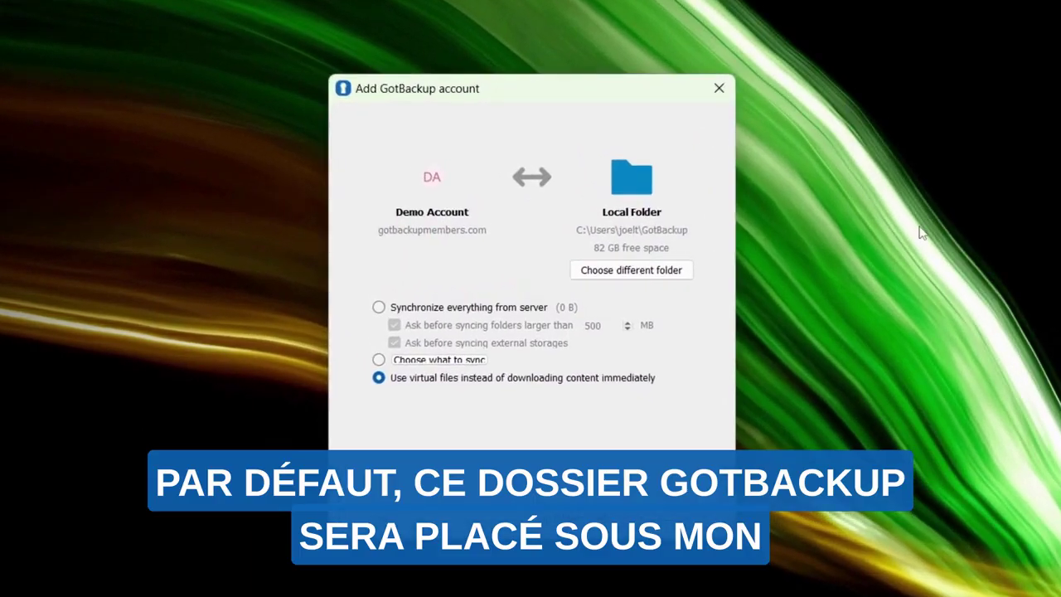
Show the local GotBackup folder in File Explorer and the GotBackup online Files page in the browser side by side
left_click_drag(643, 250, 572, 261)
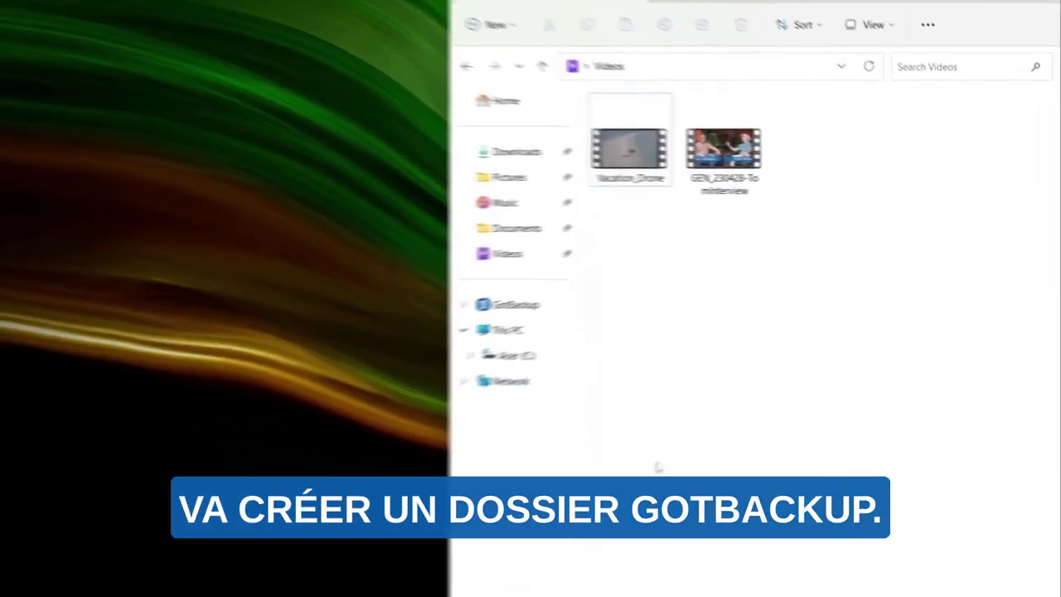
left_click(514, 306)
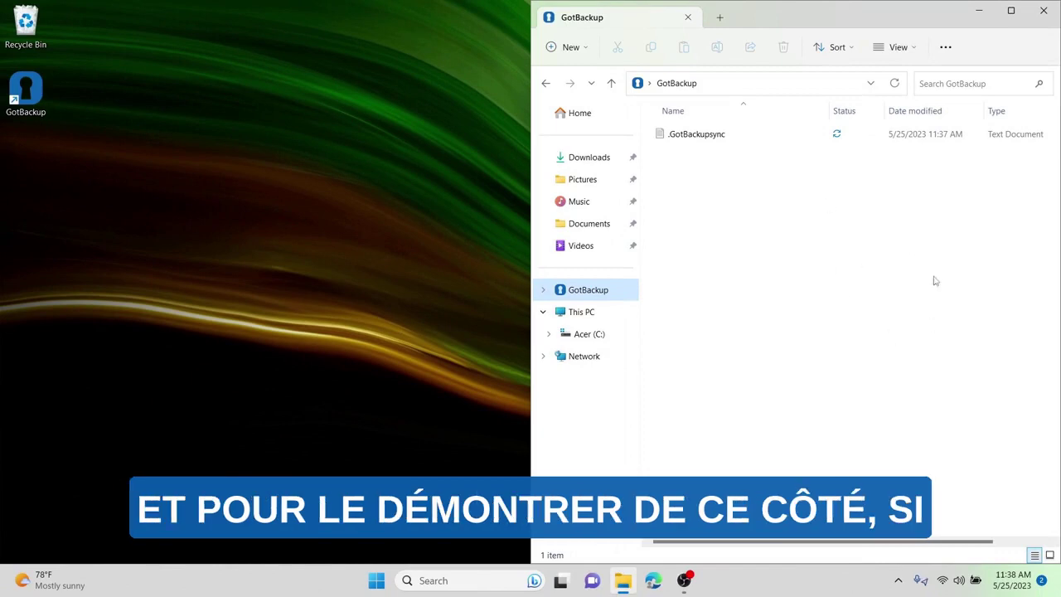
double_click(25, 92)
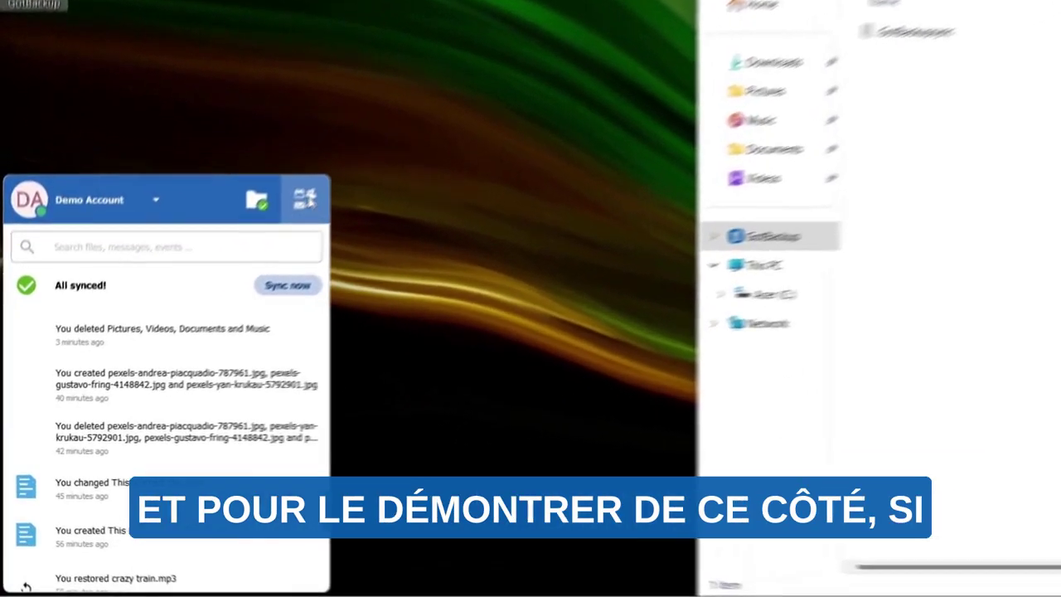
left_click(234, 259)
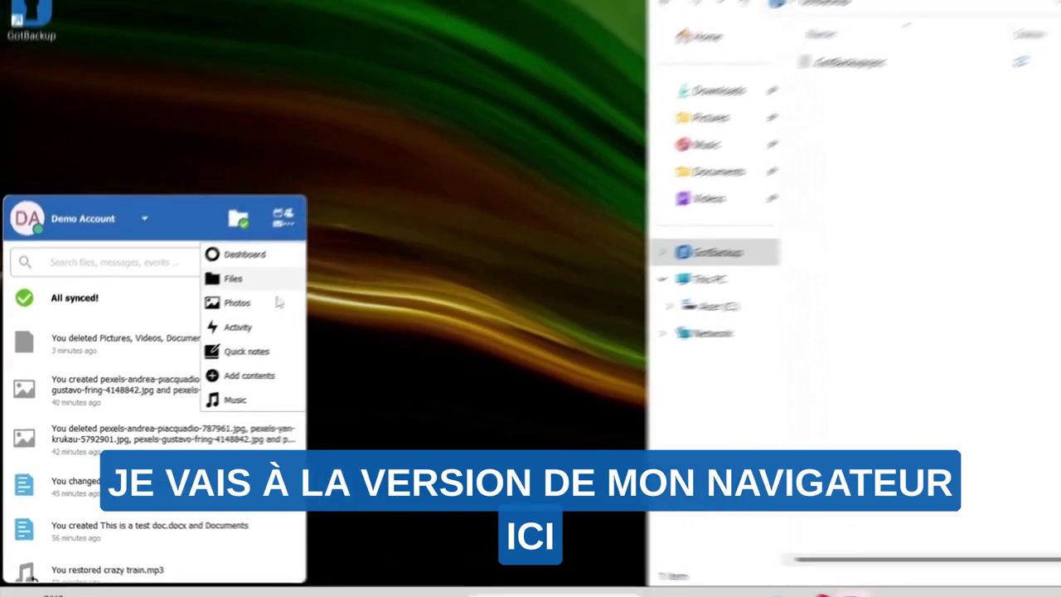
left_click(267, 251)
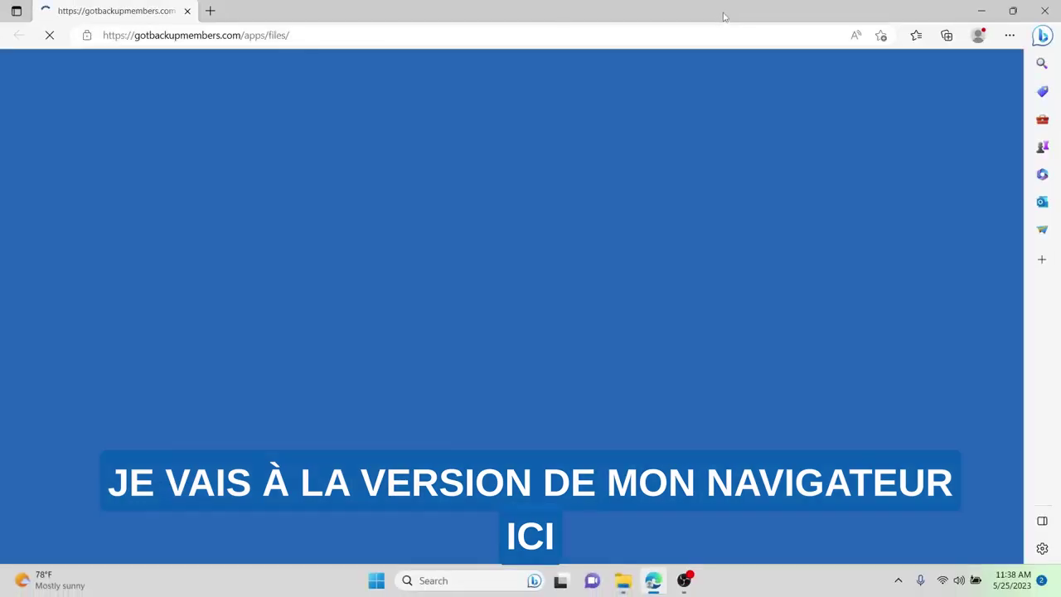
left_click_drag(715, 29, 6, 7)
left_click_drag(292, 21, 2, 74)
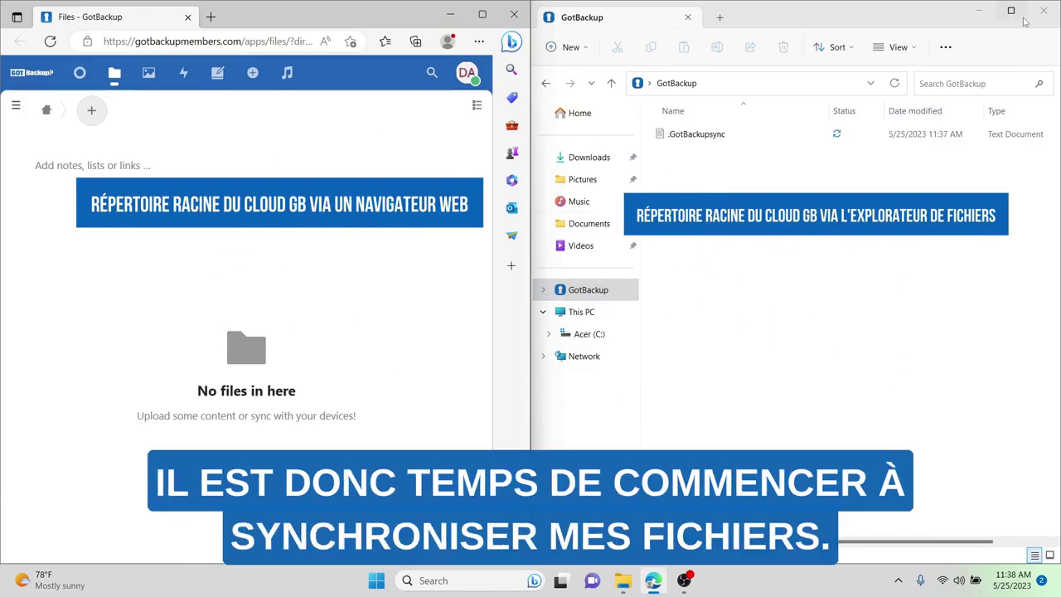
Minimize the File Explorer and browser windows and open the settings of the GotBackup desktop client
left_click(979, 12)
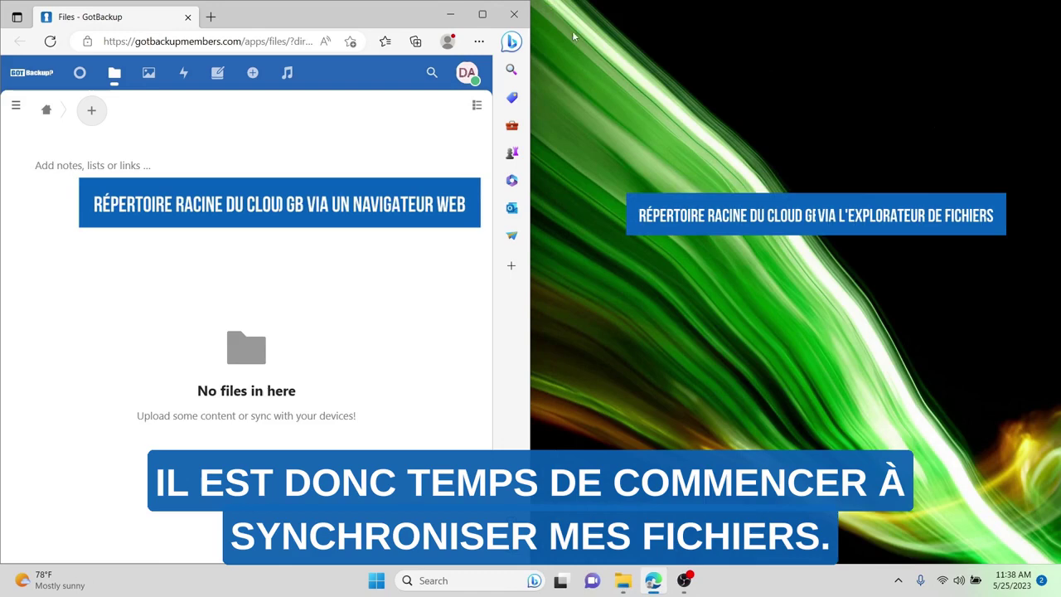
left_click(444, 13)
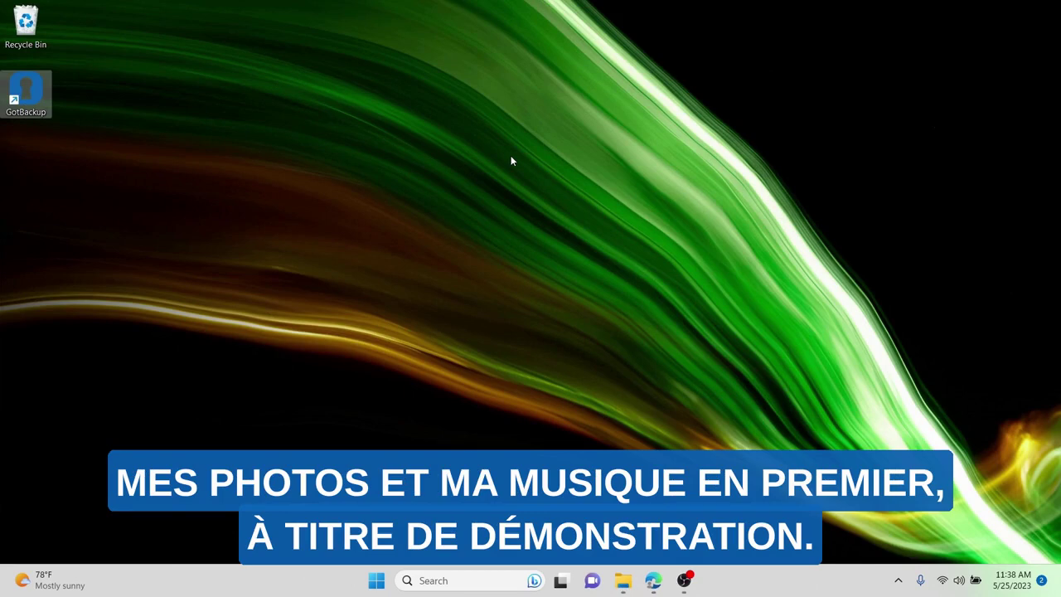
left_click(503, 196)
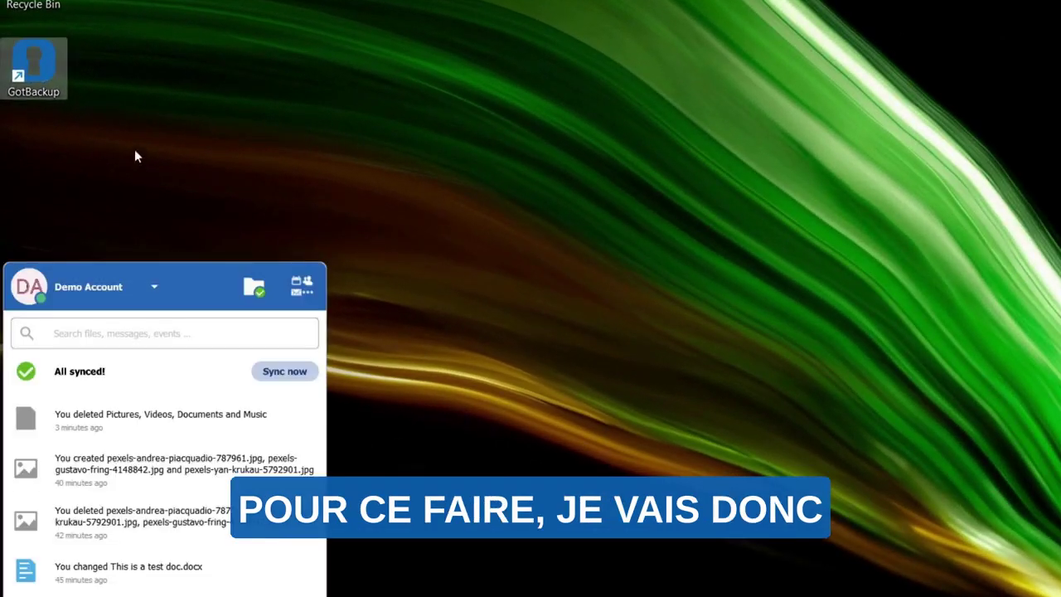
left_click(157, 285)
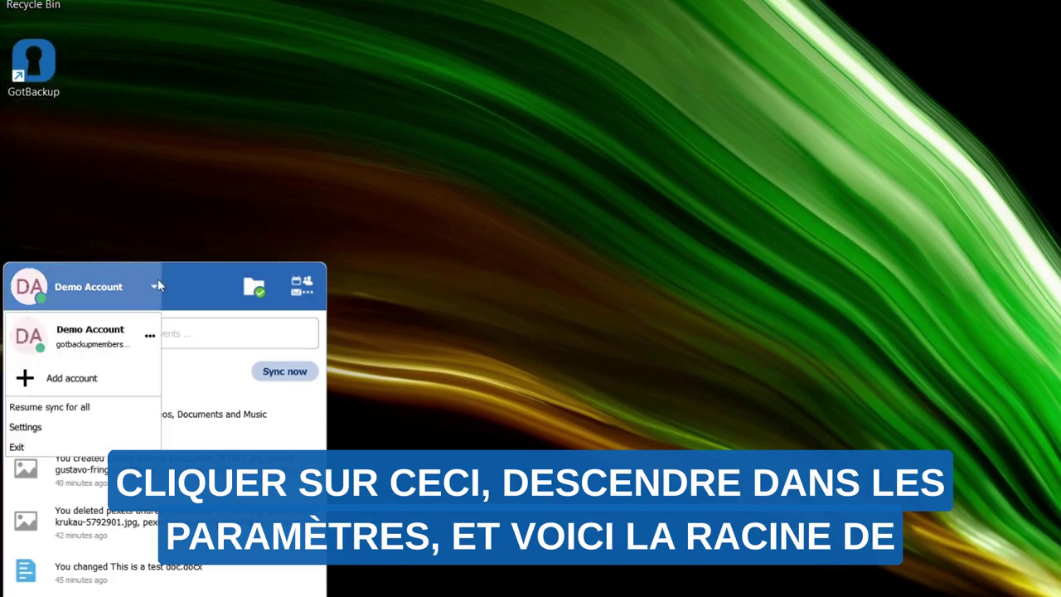
left_click(25, 428)
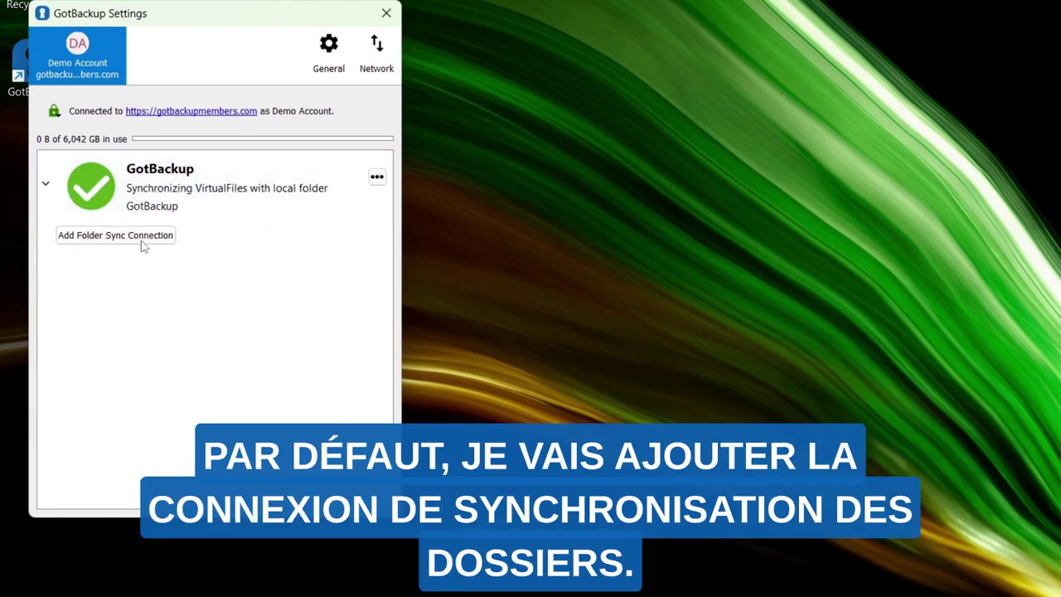
Start a new folder sync connection with the Pictures folder from the user's profile under C:\Users as the local source
left_click(116, 235)
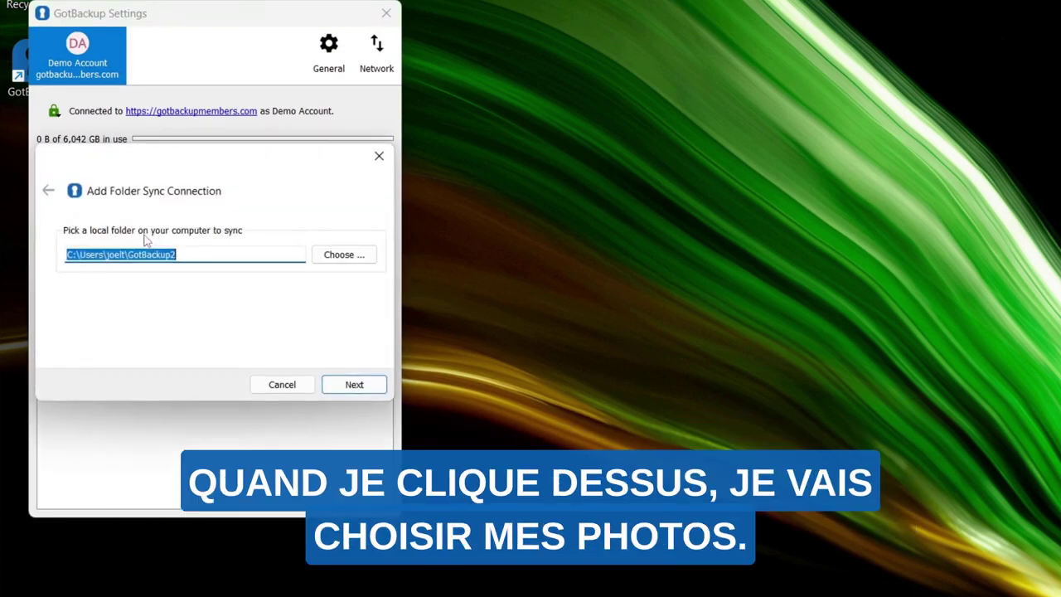
left_click(329, 254)
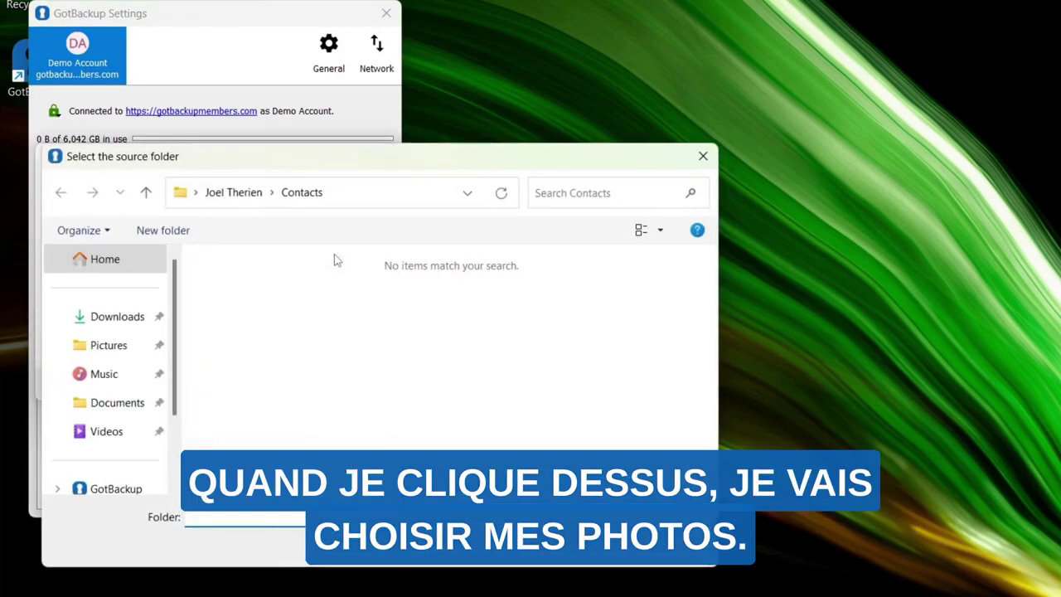
left_click(103, 348)
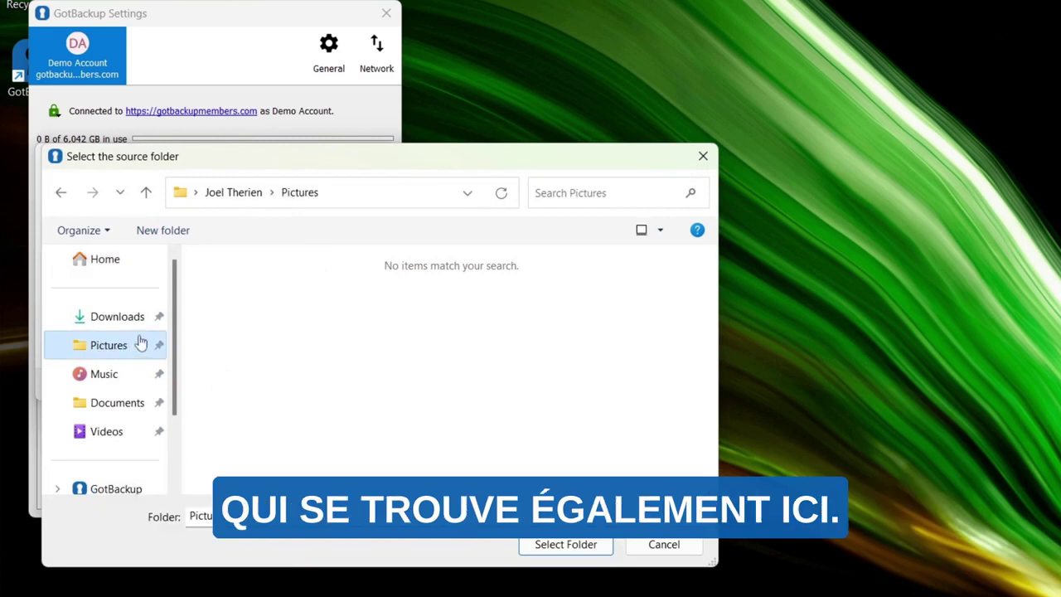
scroll(173, 332, "down", 2)
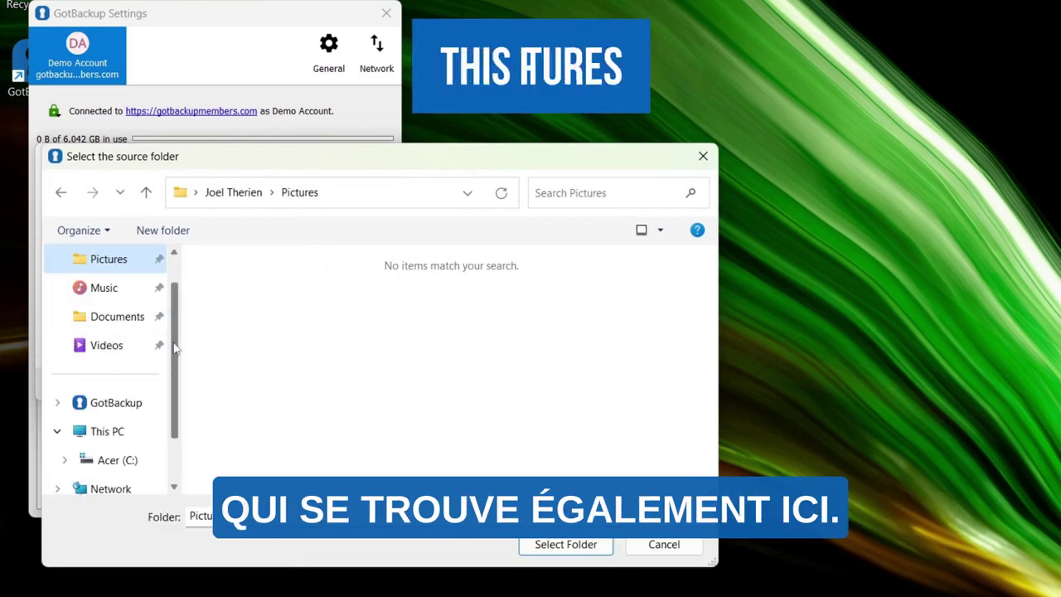
left_click(112, 460)
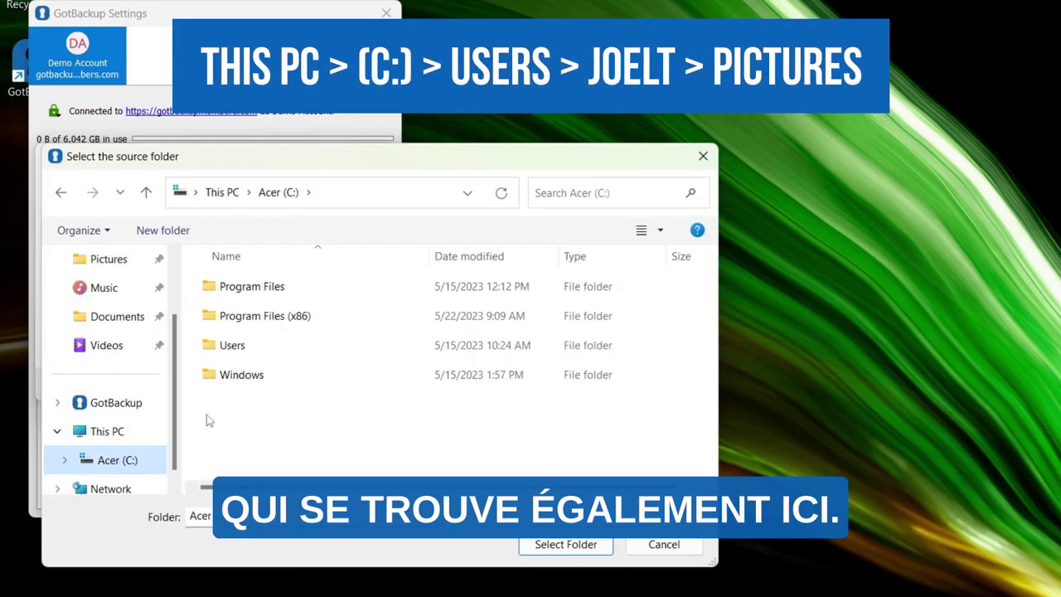
double_click(233, 346)
double_click(233, 290)
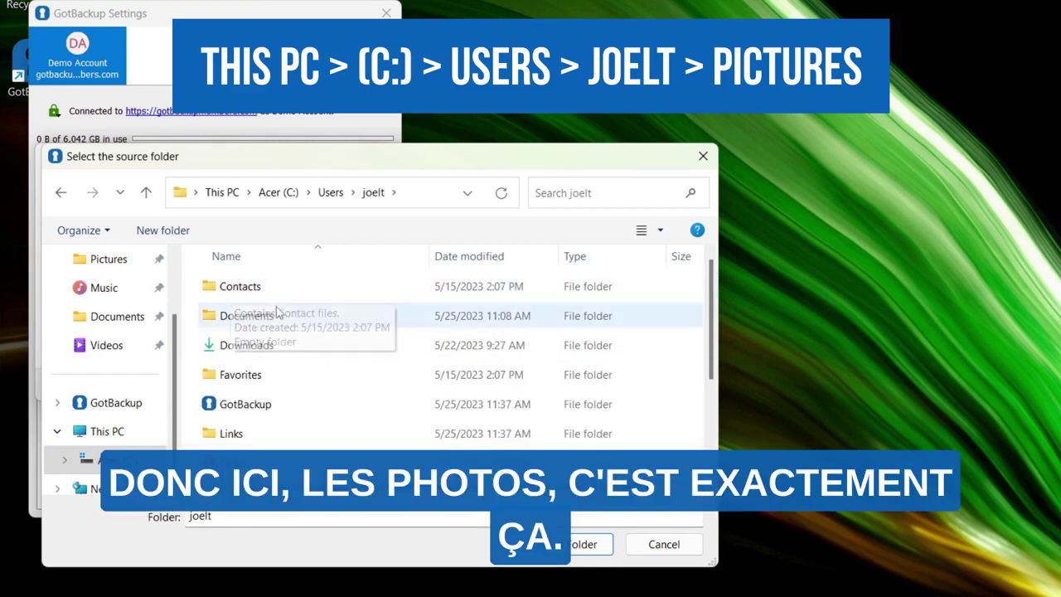
scroll(281, 324, "down", 2)
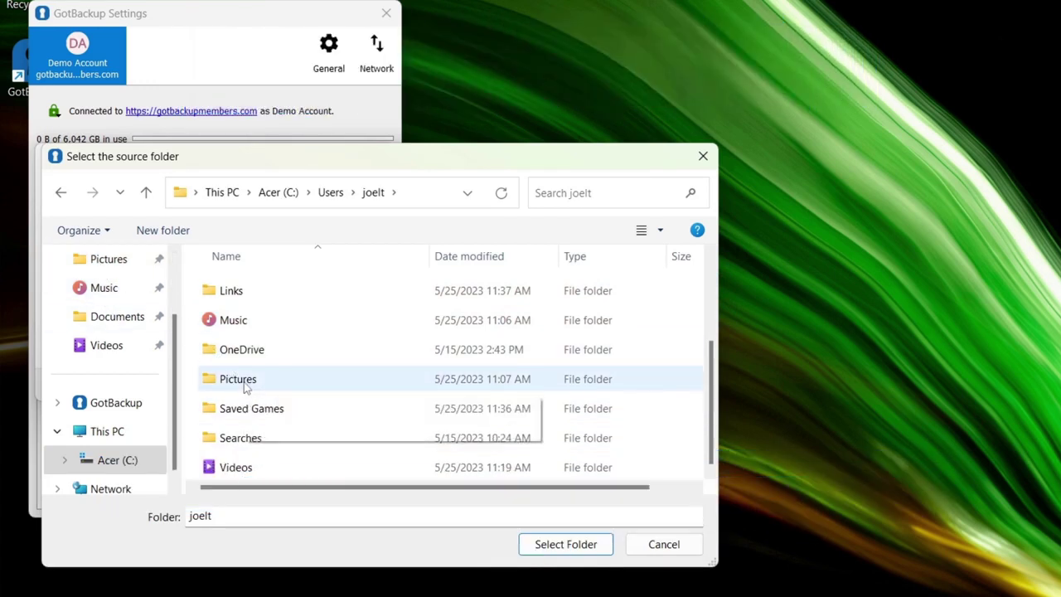
left_click(247, 385)
left_click(558, 545)
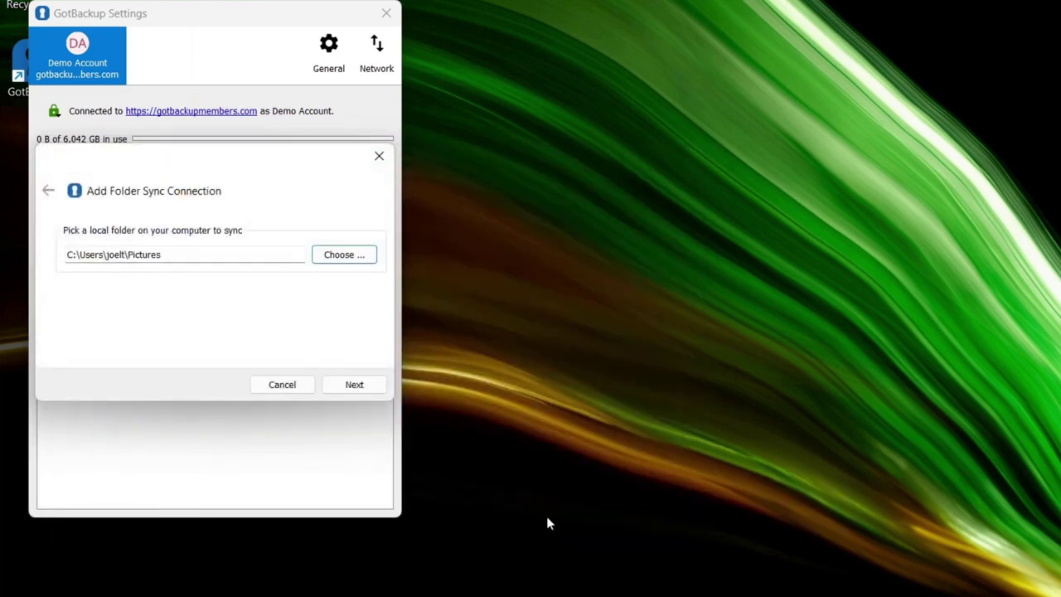
left_click(352, 383)
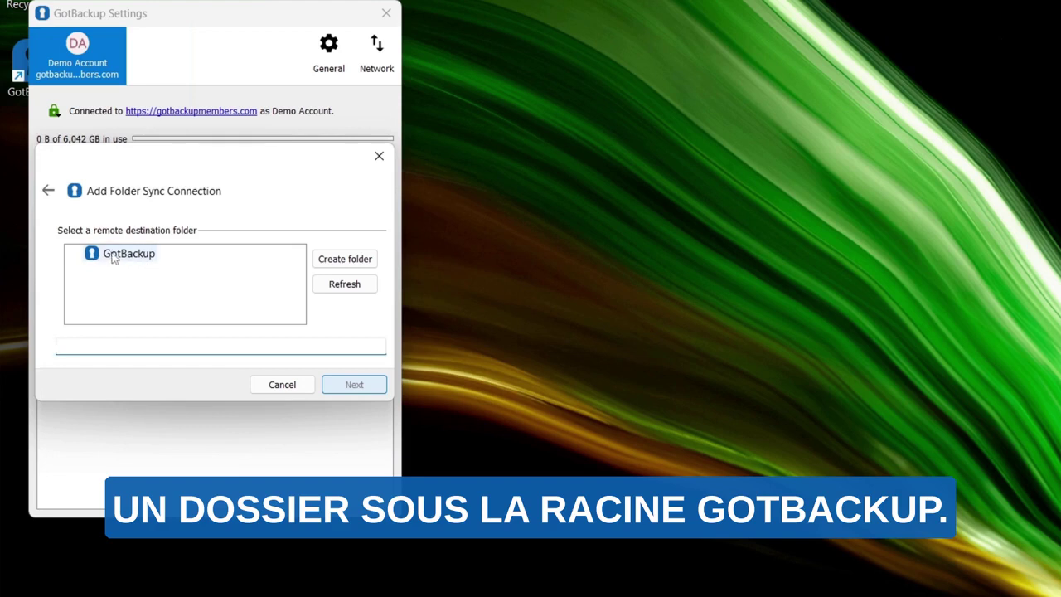
Create a remote folder named Pictures under the GotBackup root as the destination and add the sync connection with virtual files enabled
left_click(357, 261)
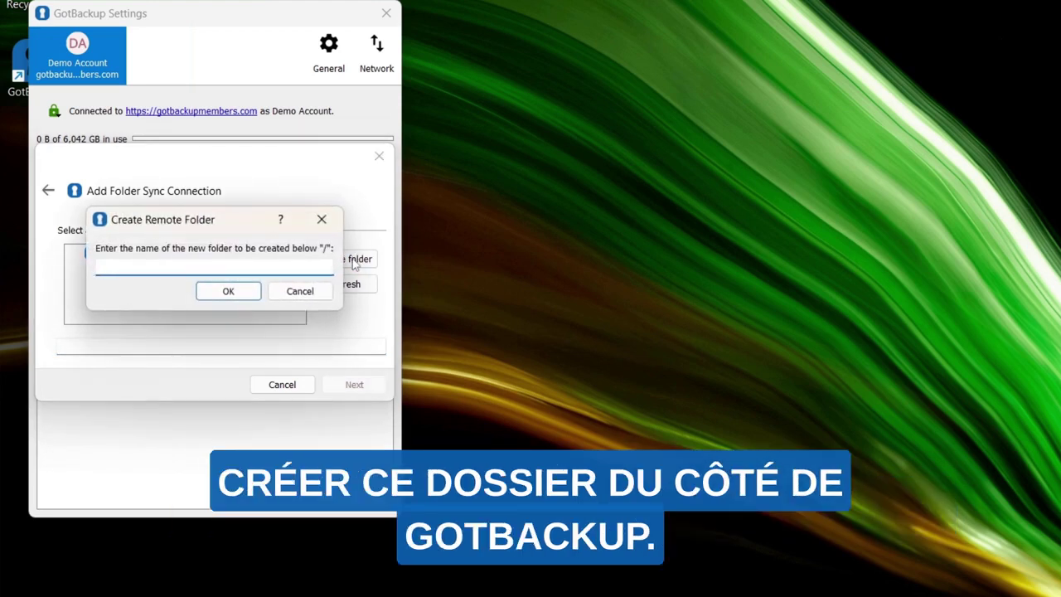
type("P")
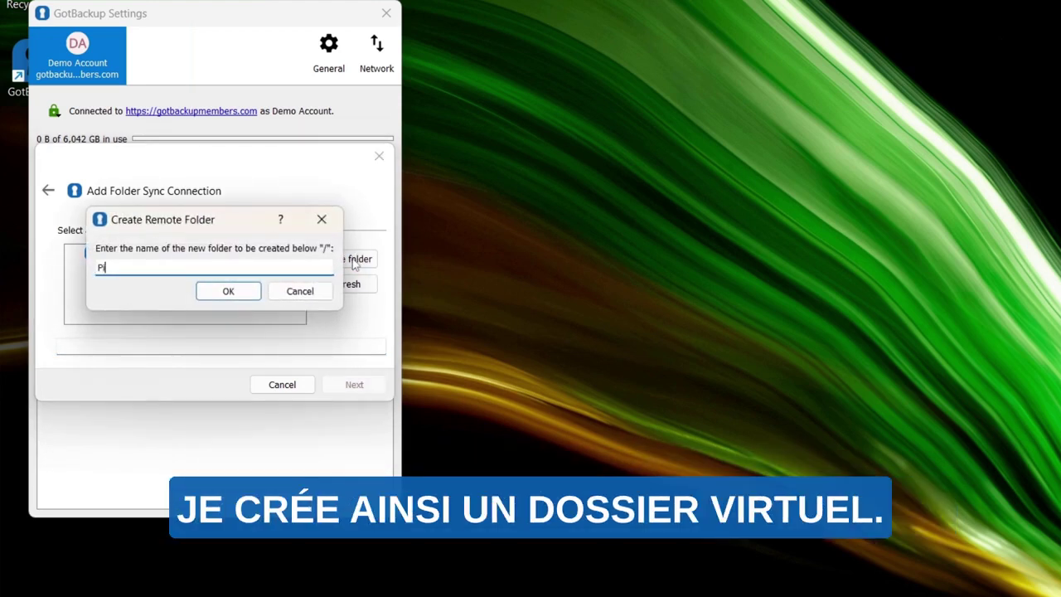
type("ictures")
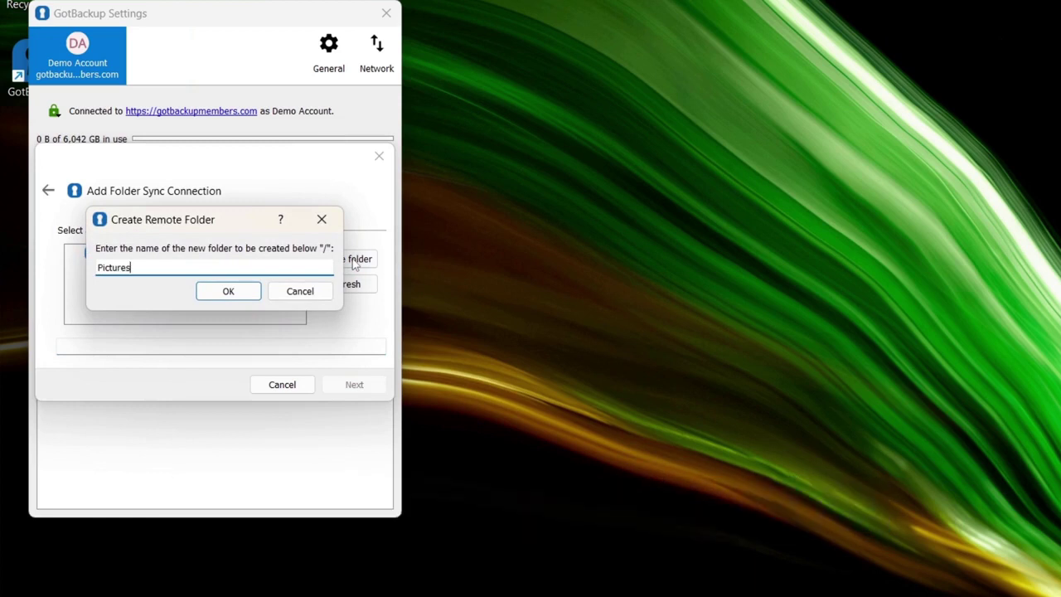
left_click(240, 295)
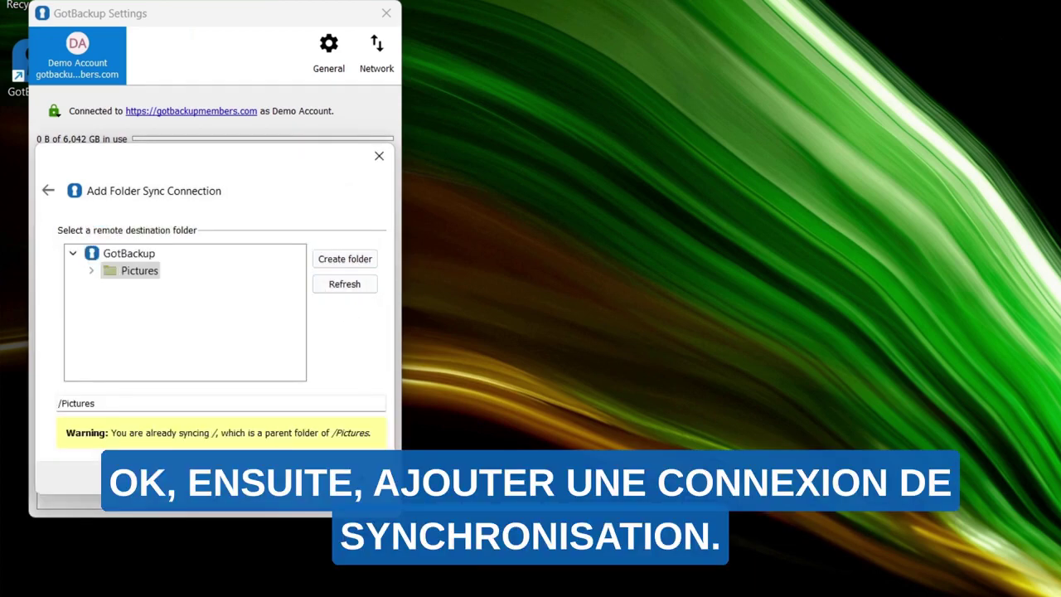
key("Return")
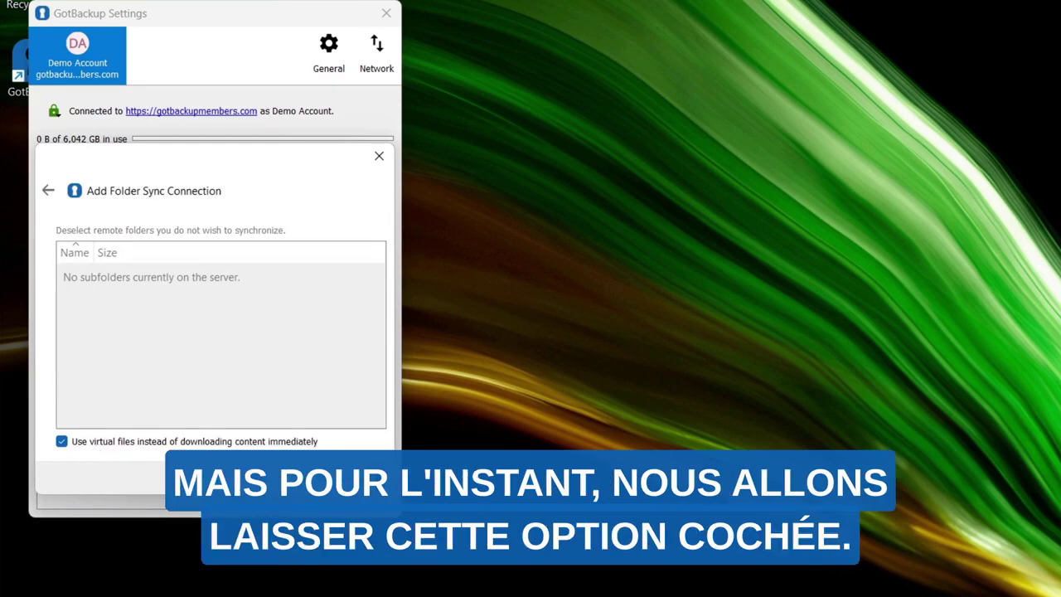
left_click(340, 479)
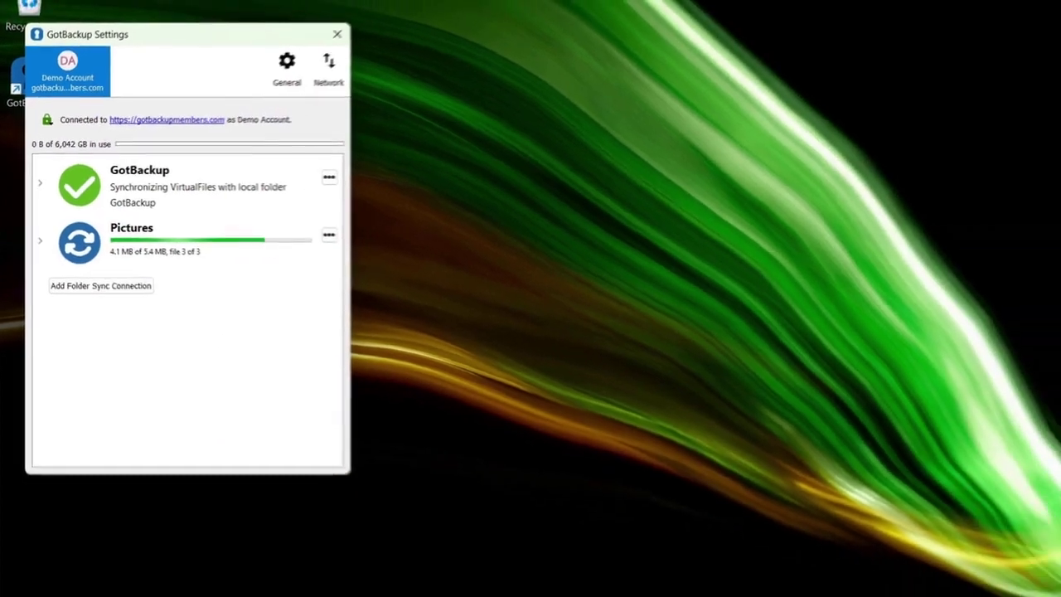
Compare the local Pictures folder with the synced GotBackup Pictures folder in side-by-side File Explorer windows, and check the GotBackup root folder
left_click(608, 580)
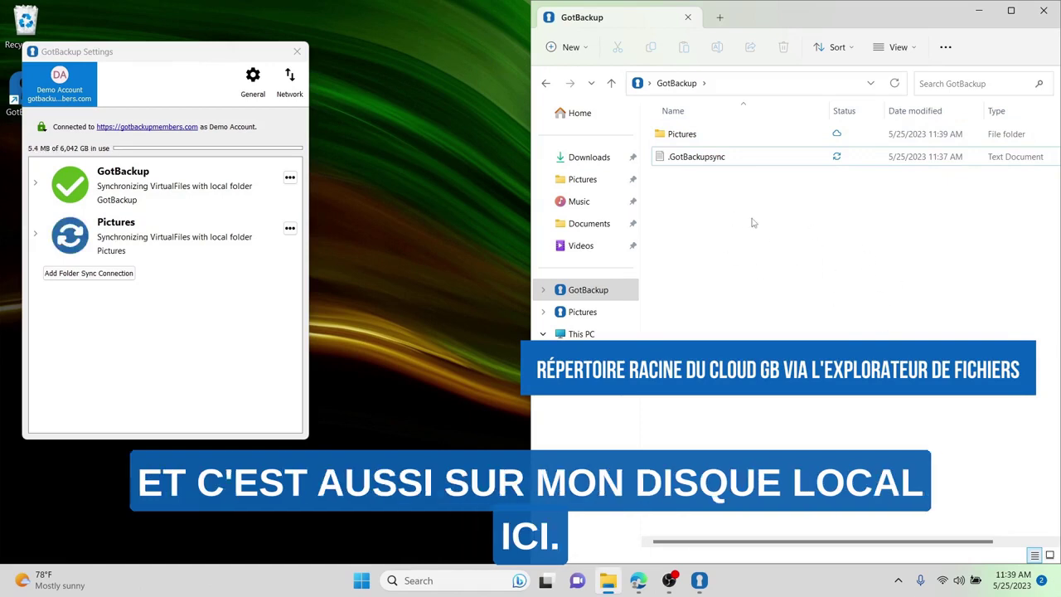
left_click(587, 180)
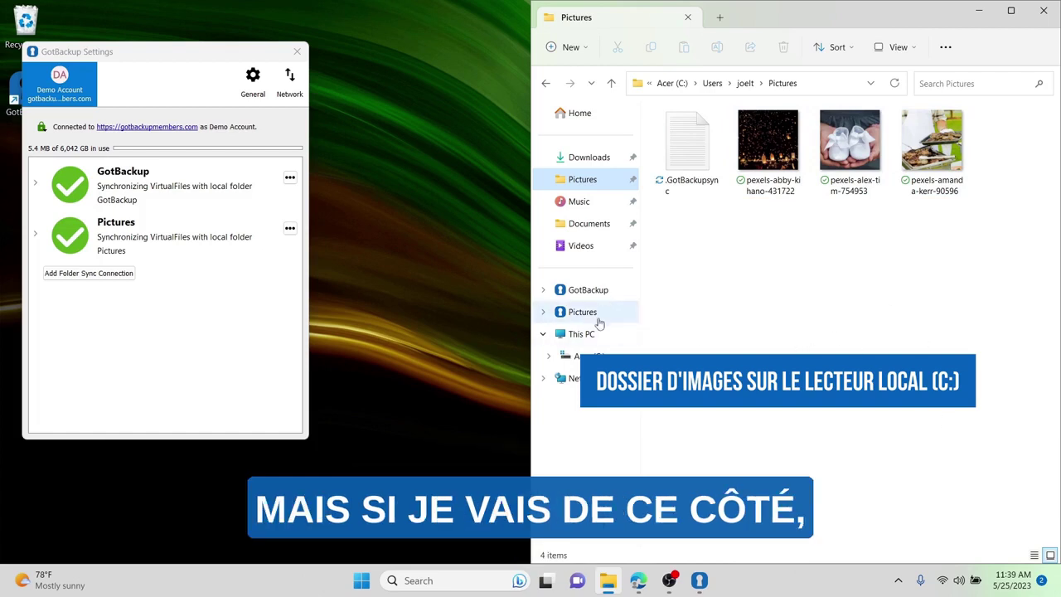
right_click(598, 321)
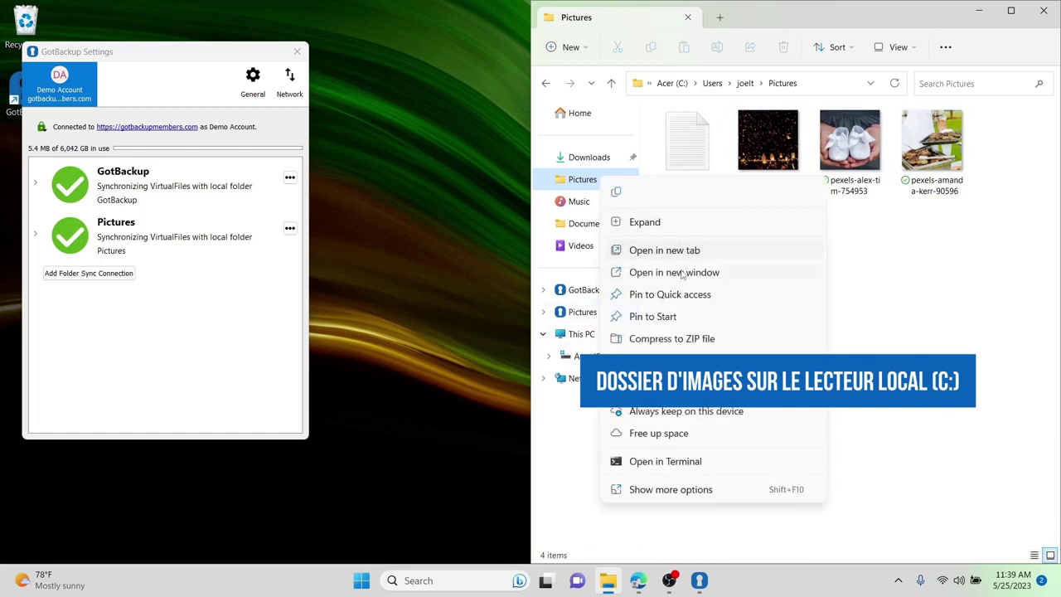
left_click(418, 175)
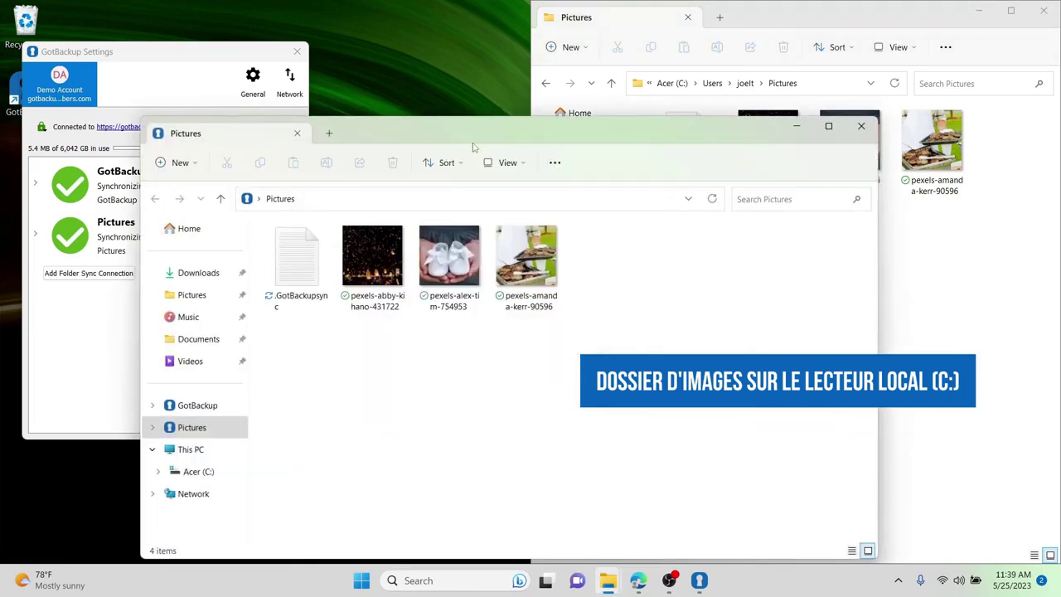
left_click_drag(475, 135, 3, 87)
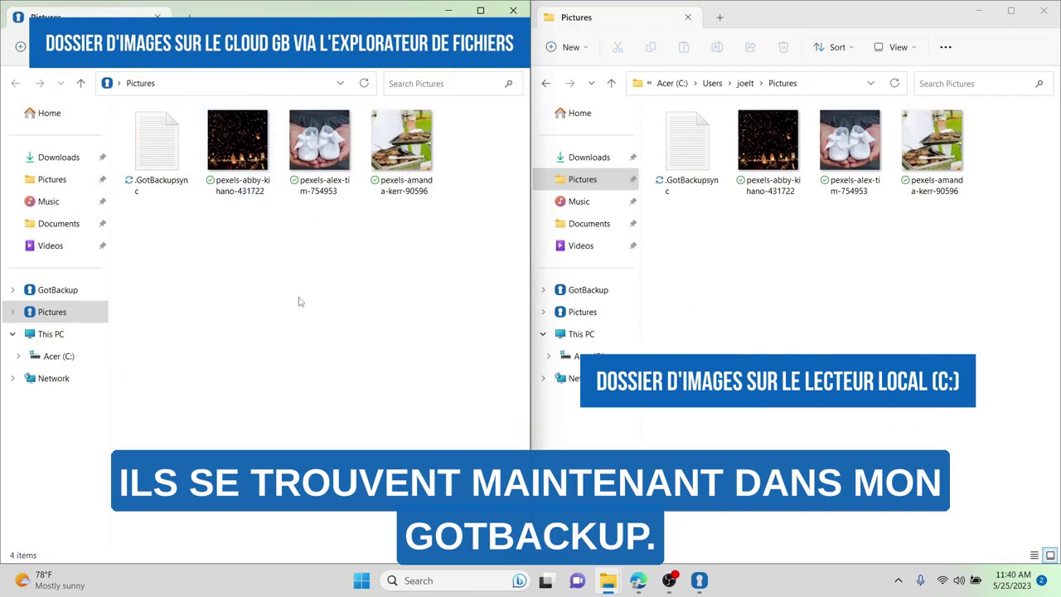
left_click(57, 292)
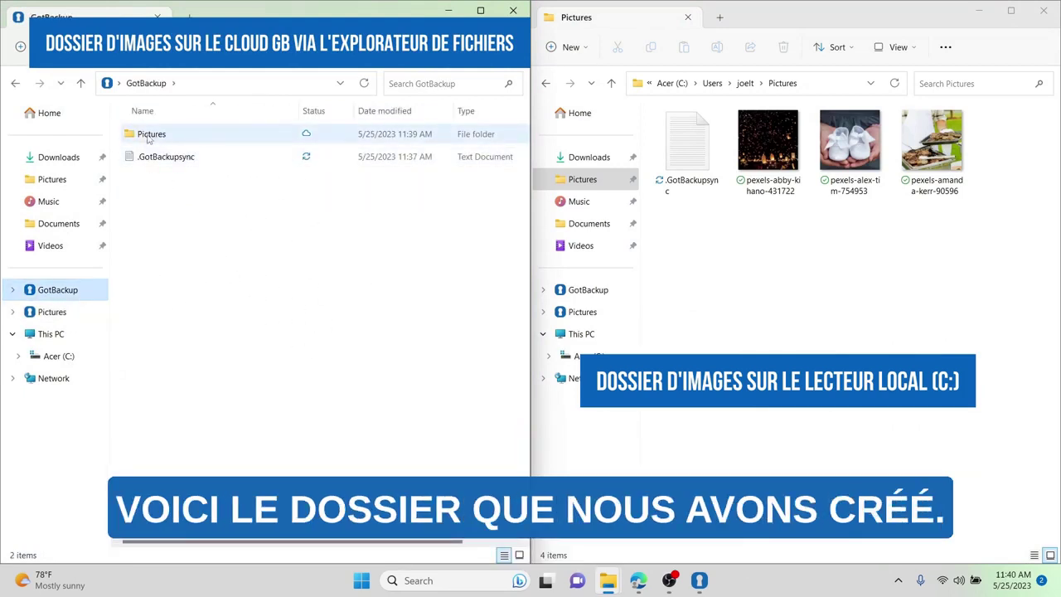
left_click(448, 11)
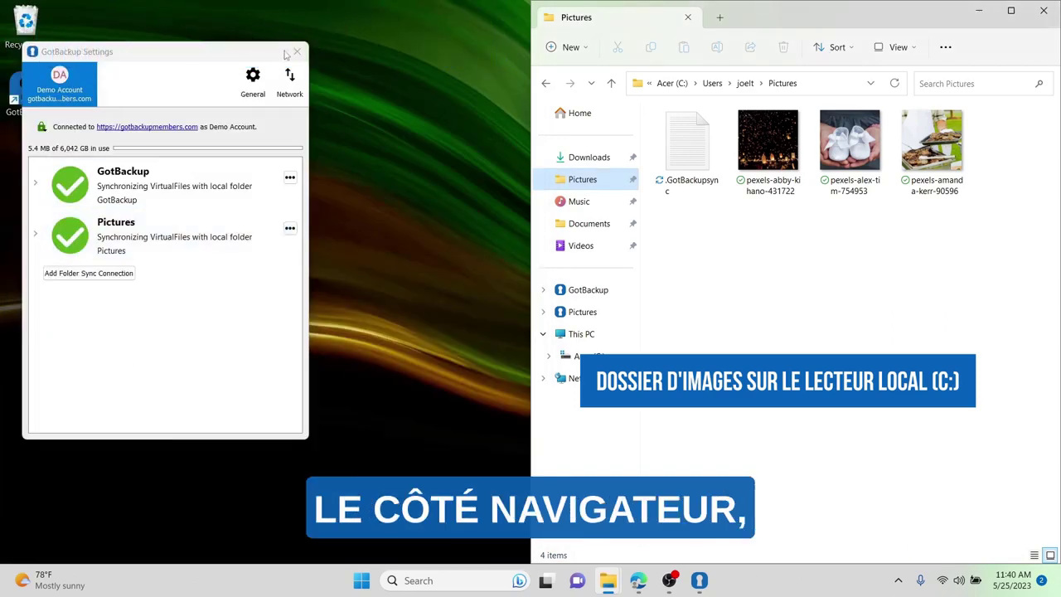
Open the online Files page from the GotBackup client and show the GotBackup root folder in File Explorer beside it
double_click(13, 89)
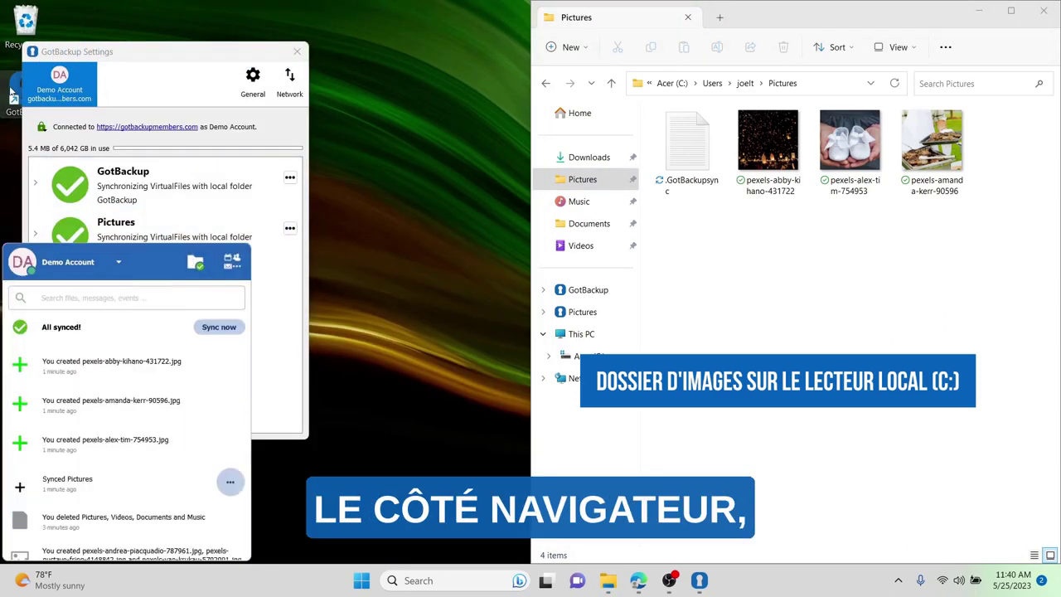
left_click(232, 262)
left_click(192, 319)
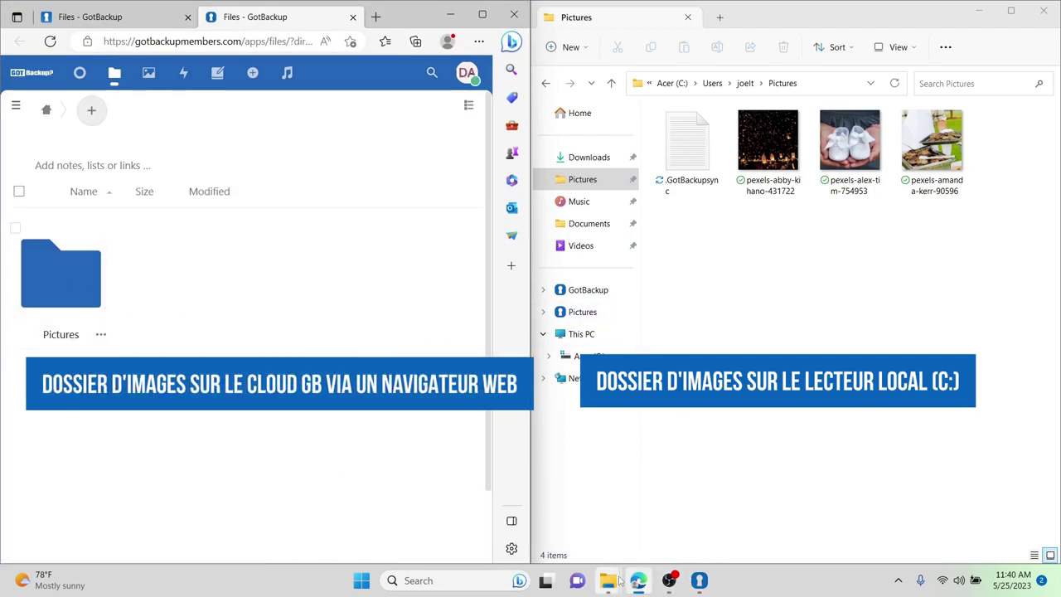
mouse_move(619, 582)
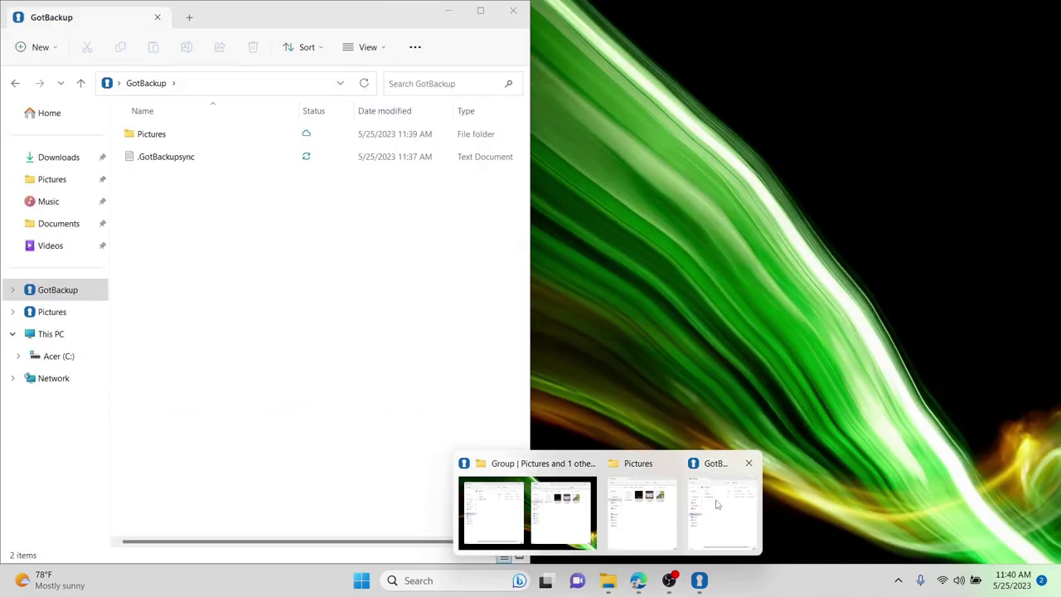
left_click(715, 506)
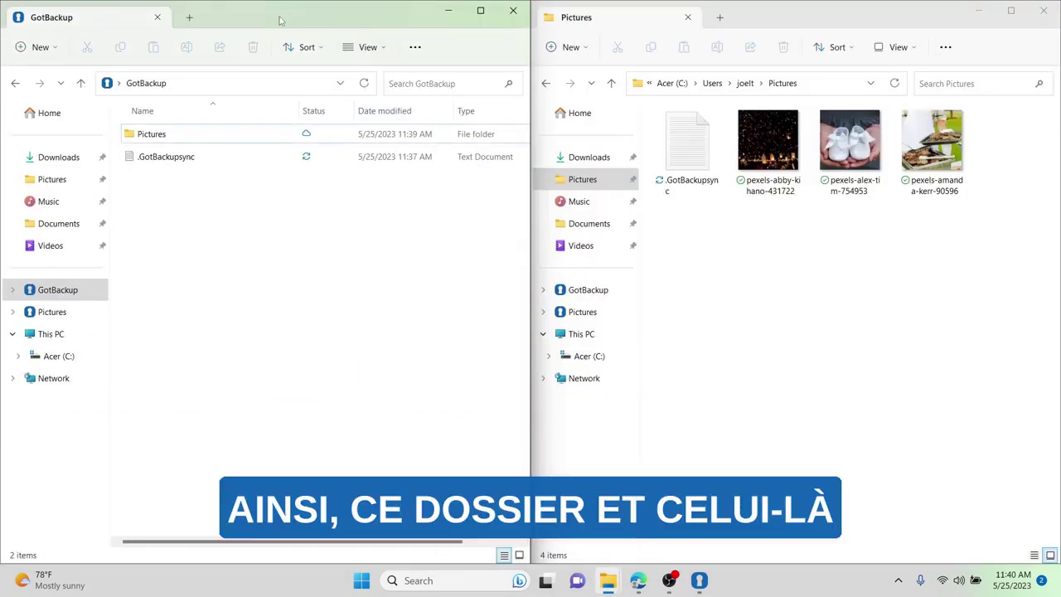
left_click_drag(280, 18, 1060, 137)
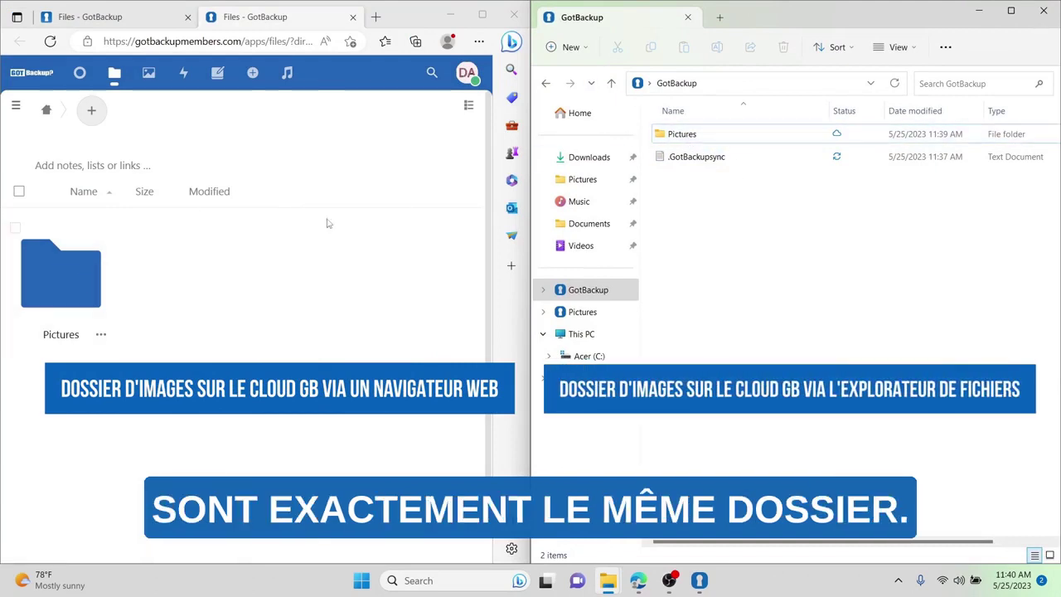
Compare the Pictures folder contents online and in File Explorer, then return the online view to the root
left_click(66, 286)
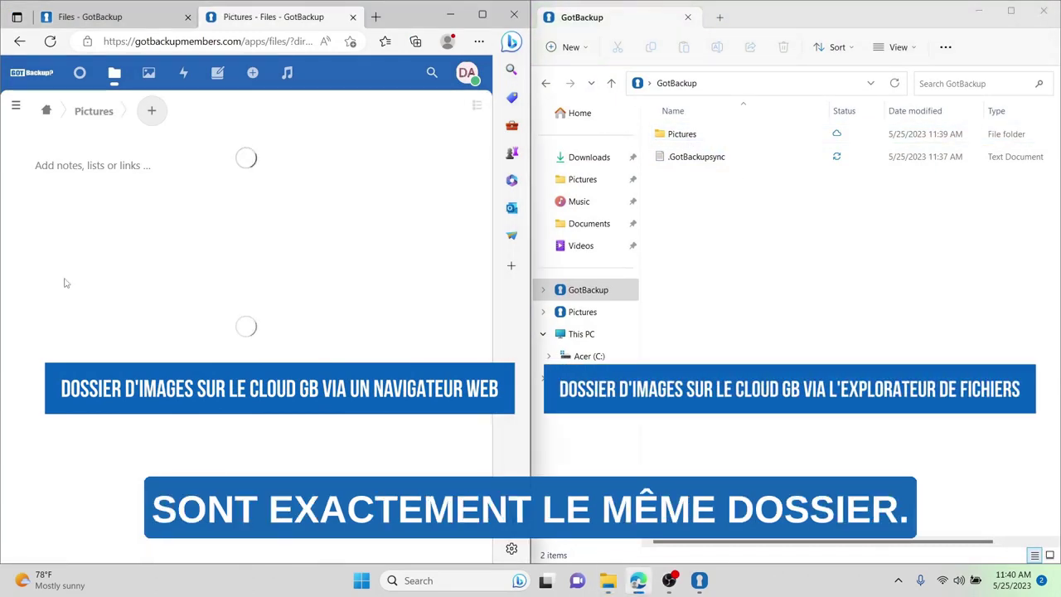
double_click(679, 135)
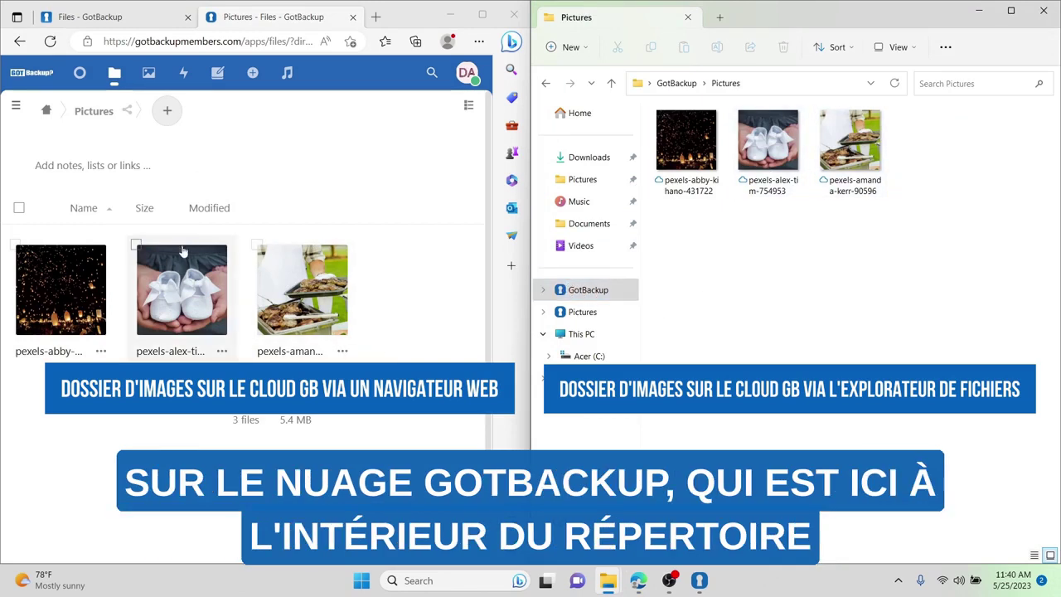
left_click(47, 110)
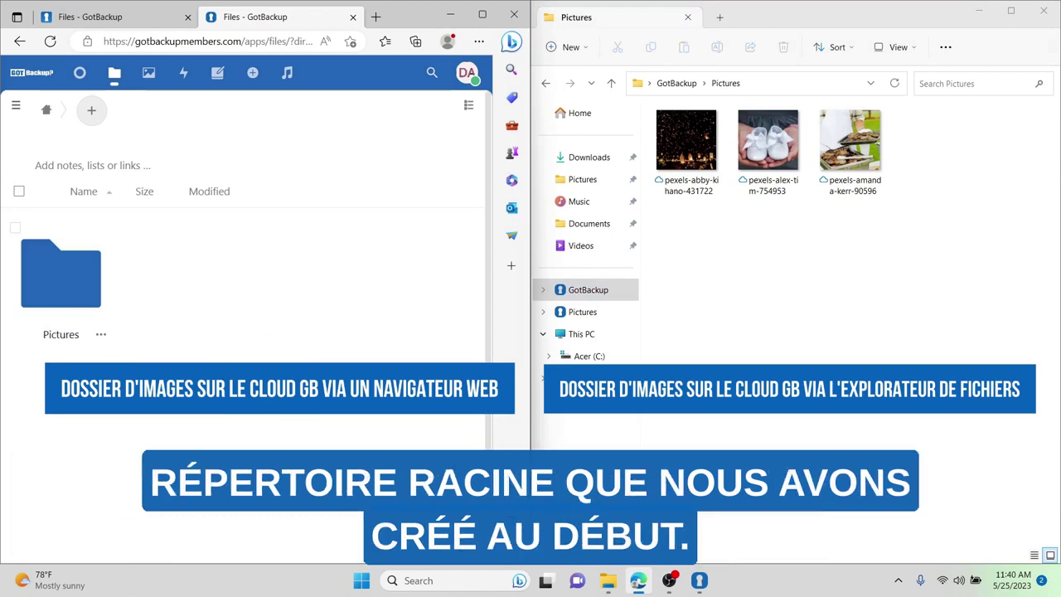
Close the browser and view the properties of the pexels-amanda-kerr-90596 image in the local Pictures folder, closing them when done
left_click(515, 13)
left_click(582, 180)
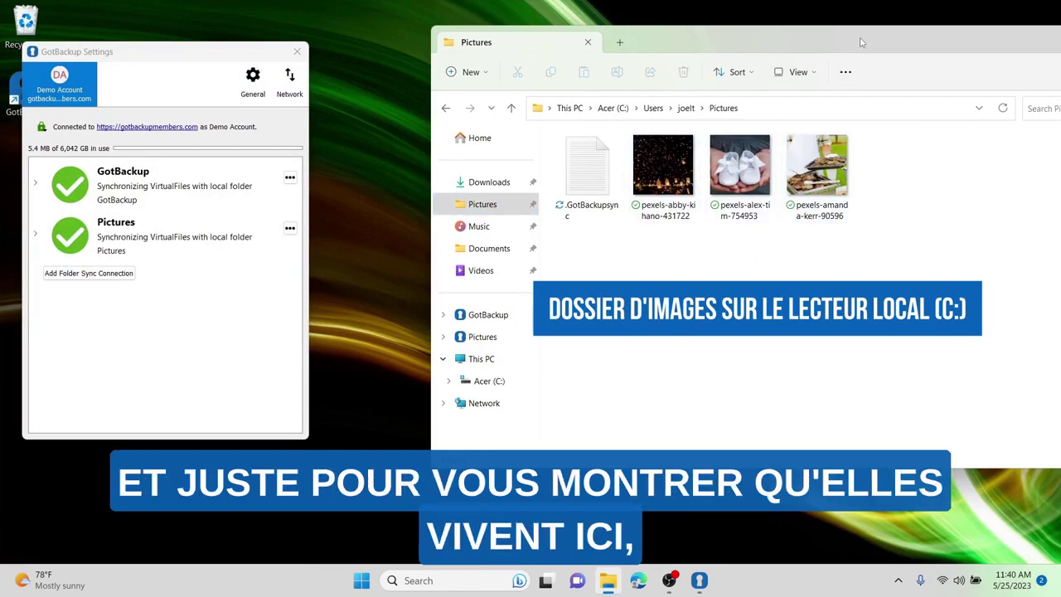
right_click(750, 214)
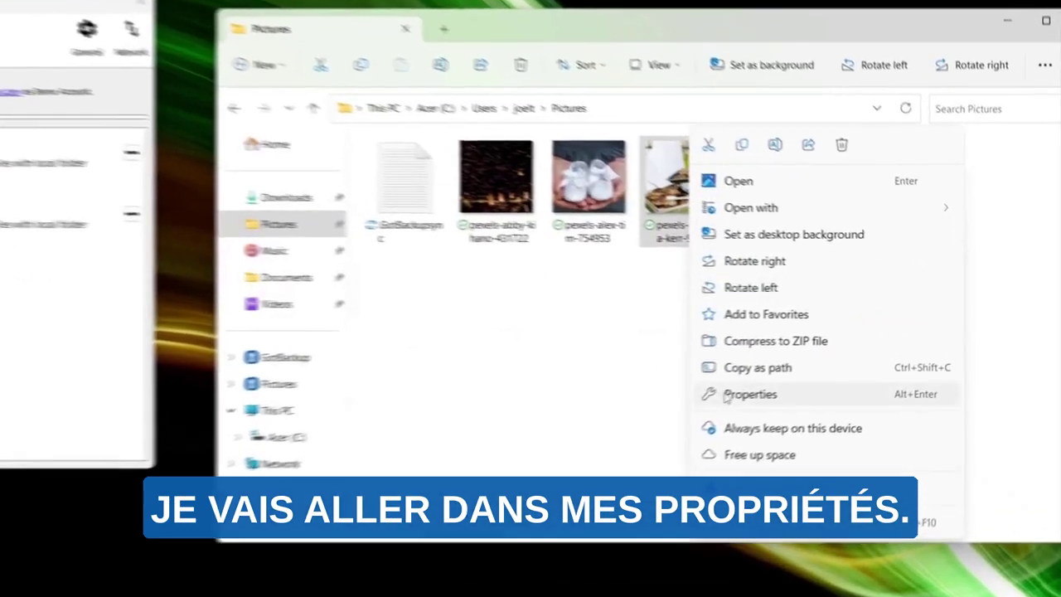
left_click(771, 382)
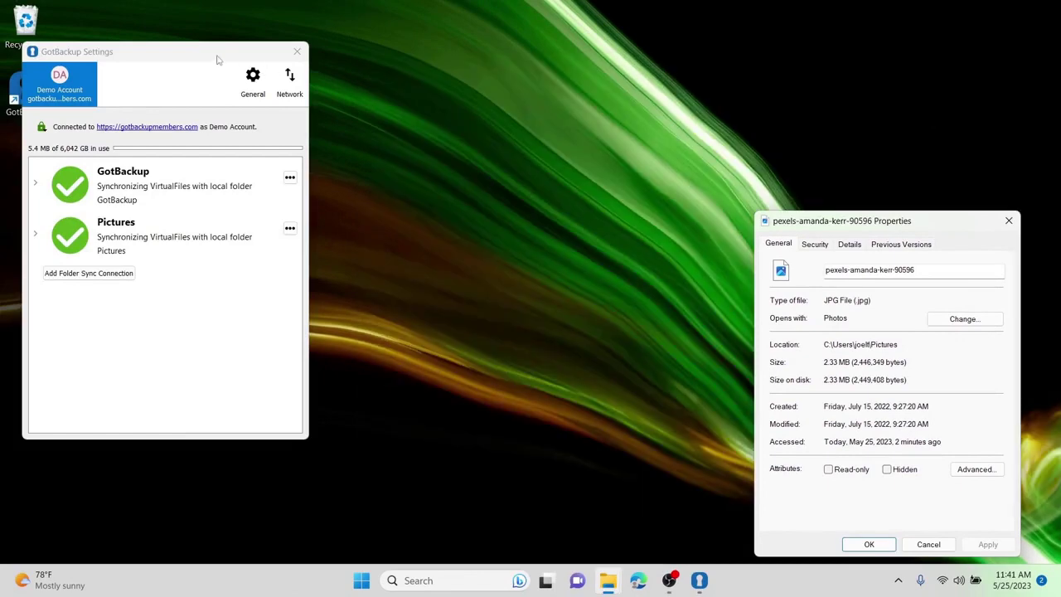
left_click_drag(217, 59, 365, 81)
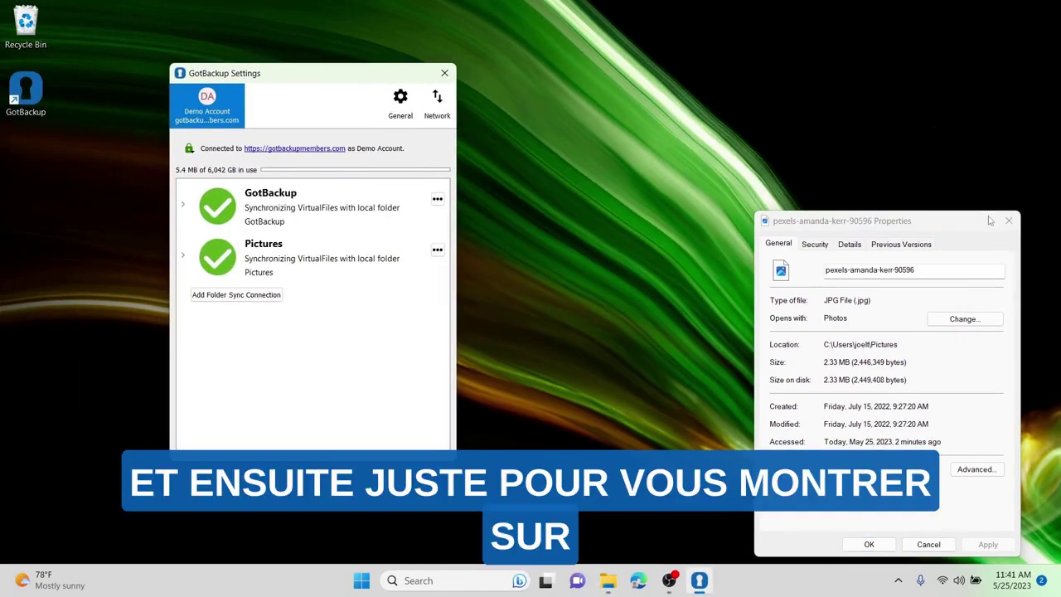
left_click(1006, 221)
Open the online Pictures folder from the GotBackup client and view the details of the pexels-amanda-kerr-90596 image
double_click(26, 91)
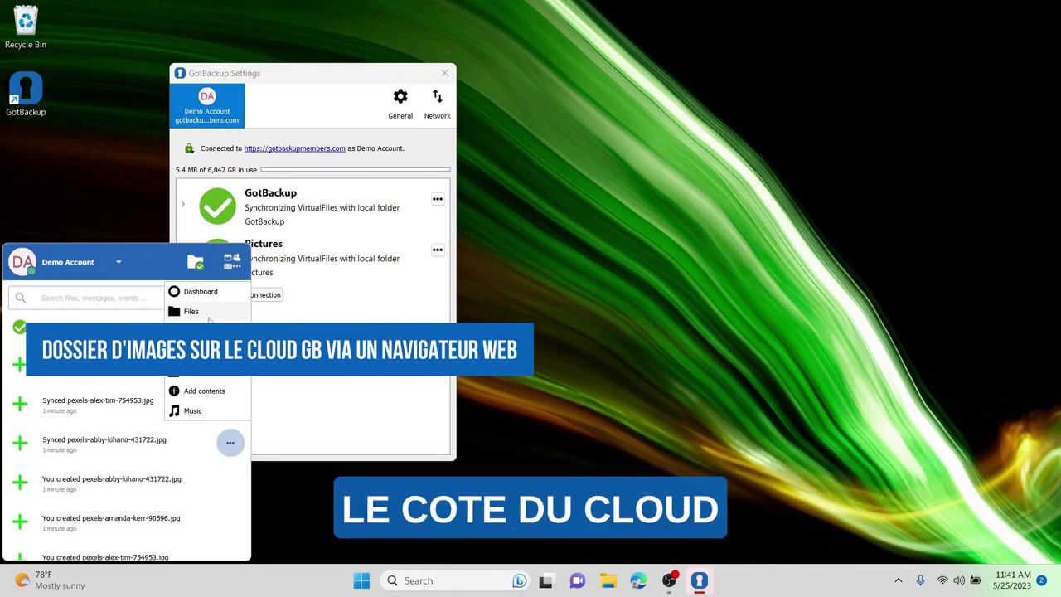
left_click(199, 312)
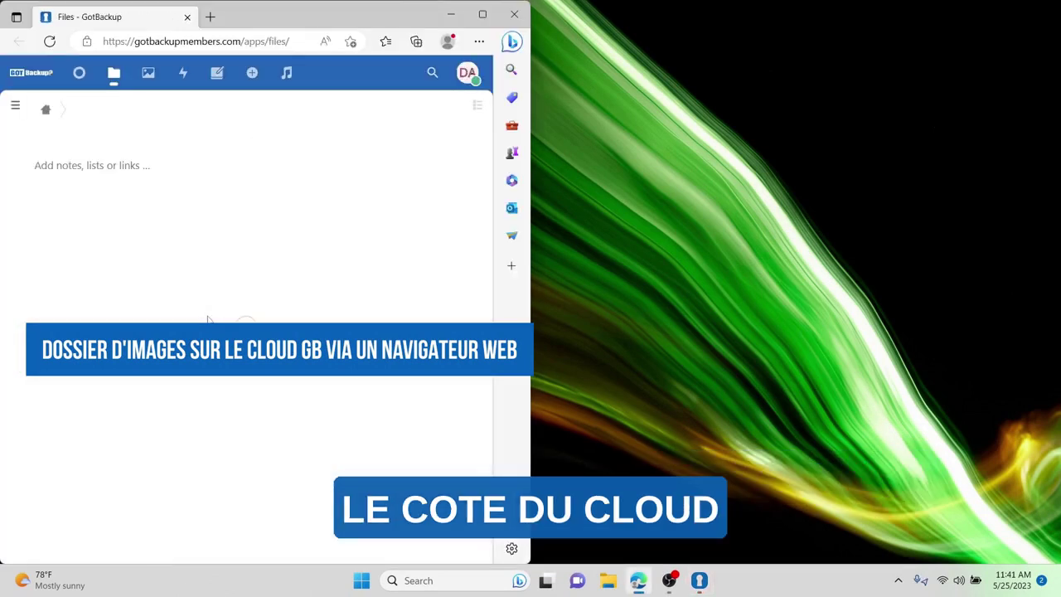
left_click(84, 300)
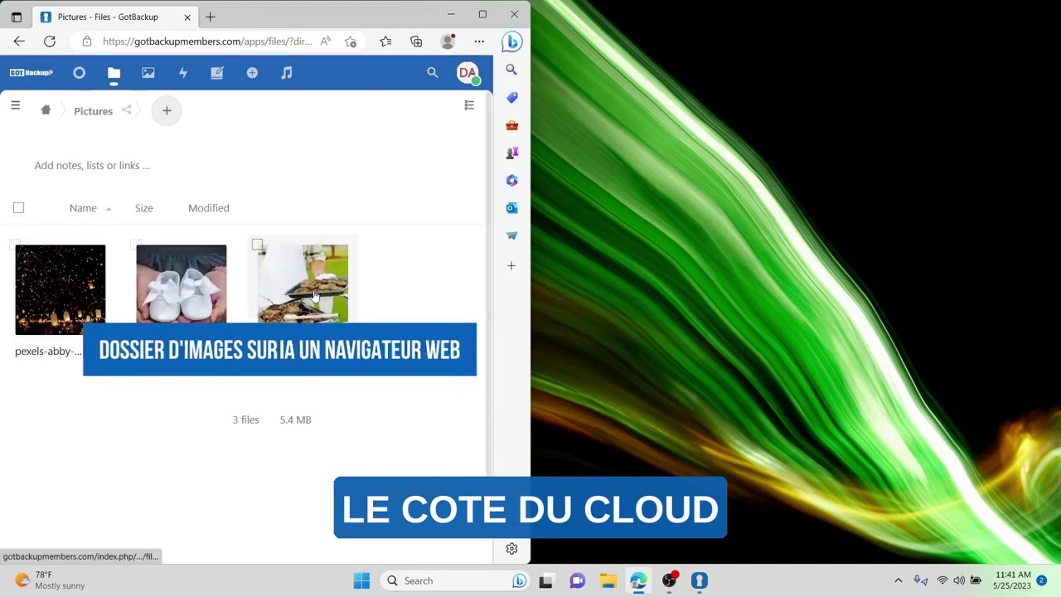
right_click(314, 292)
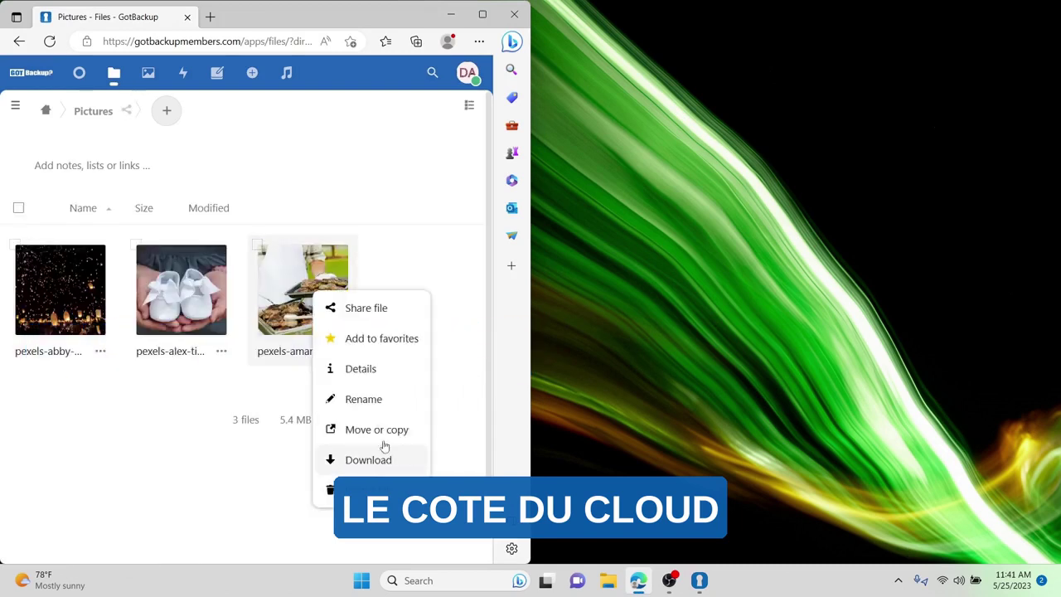
left_click(377, 371)
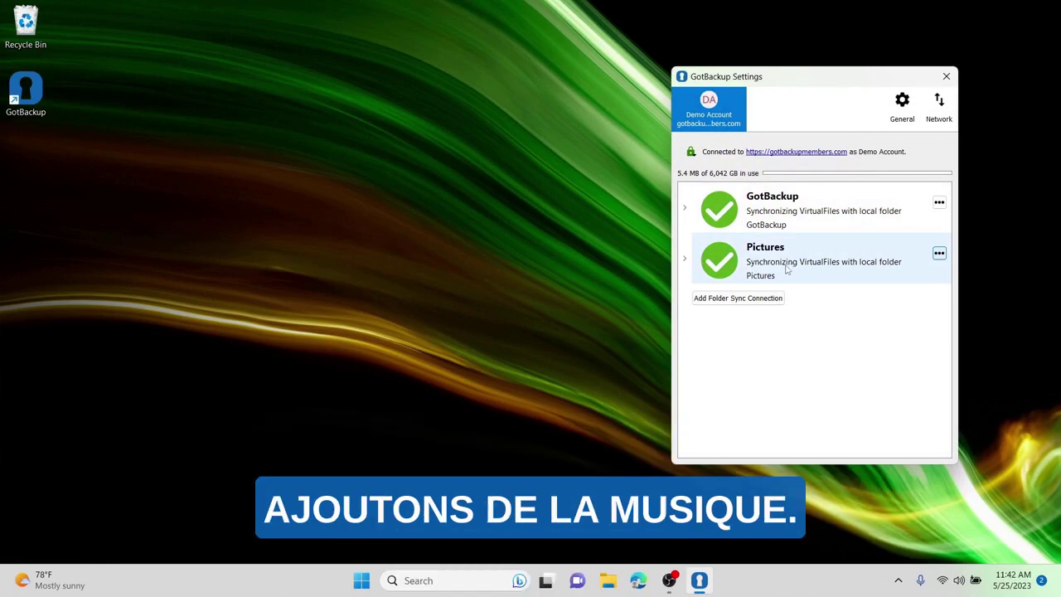
Move the GotBackup Settings window aside and place a new File Explorer window next to it so both are visible
left_click_drag(775, 70, 193, 78)
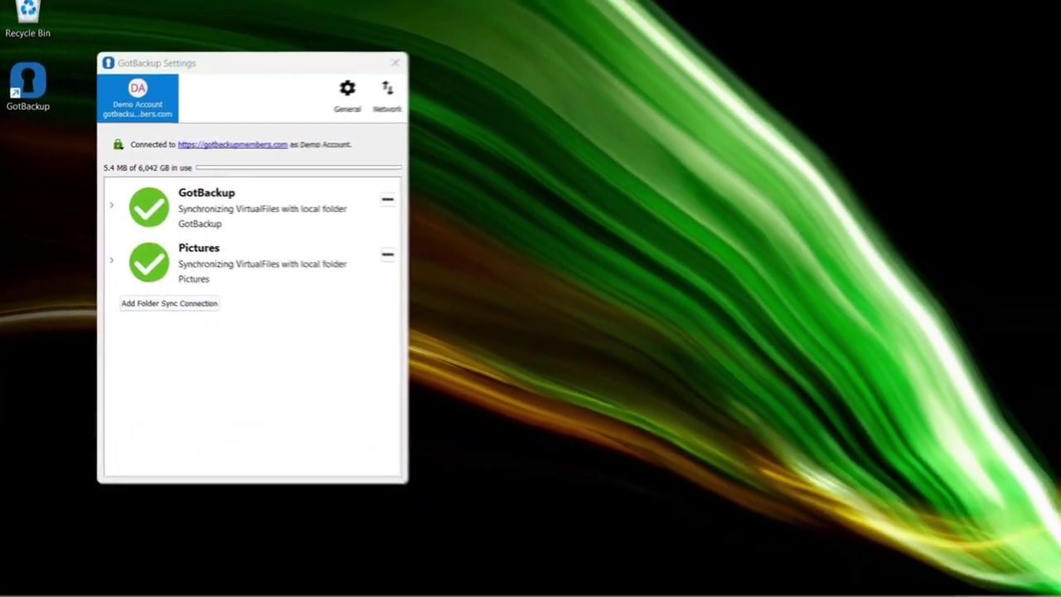
left_click(608, 580)
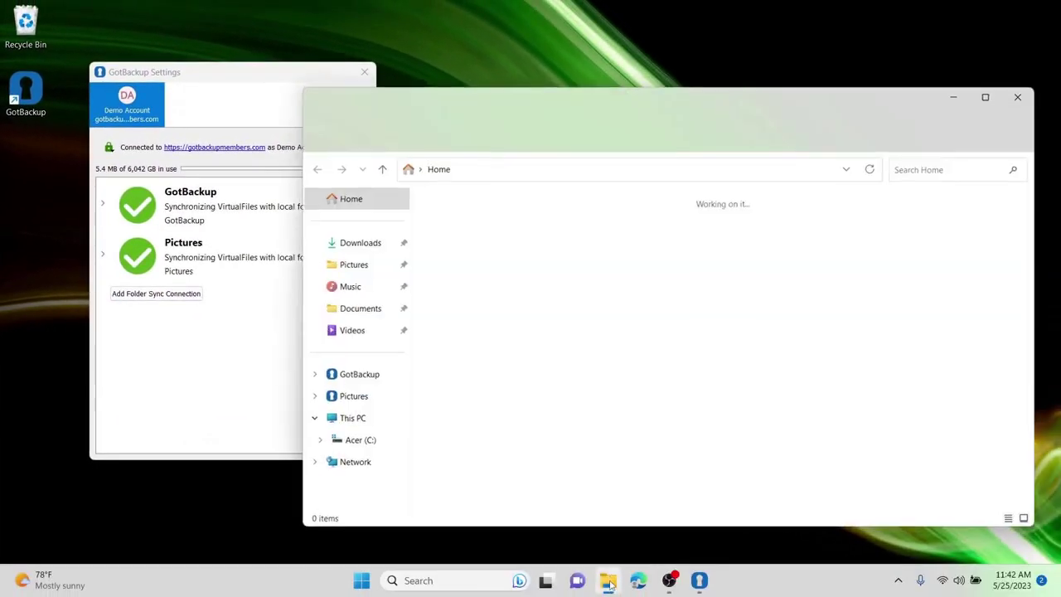
left_click_drag(547, 102, 668, 89)
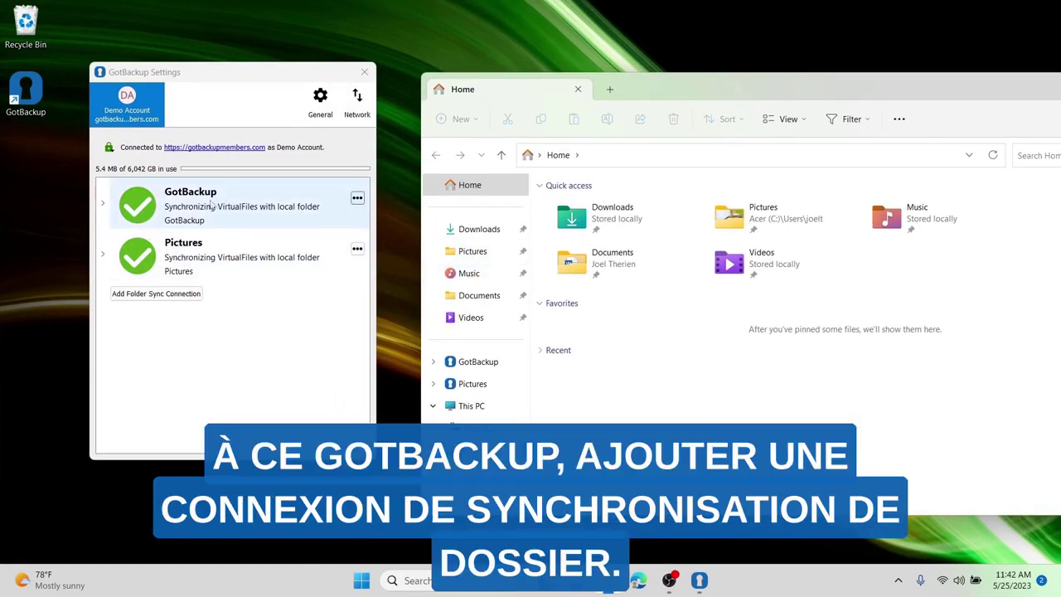
Start a new folder sync connection and choose the local Music folder as the folder to sync
left_click(161, 294)
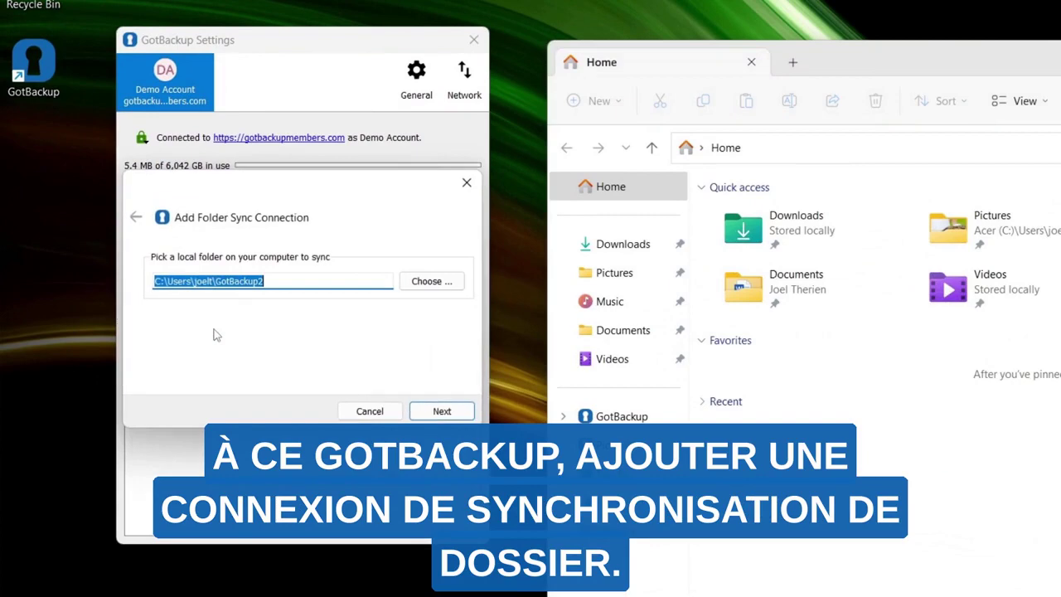
left_click(430, 281)
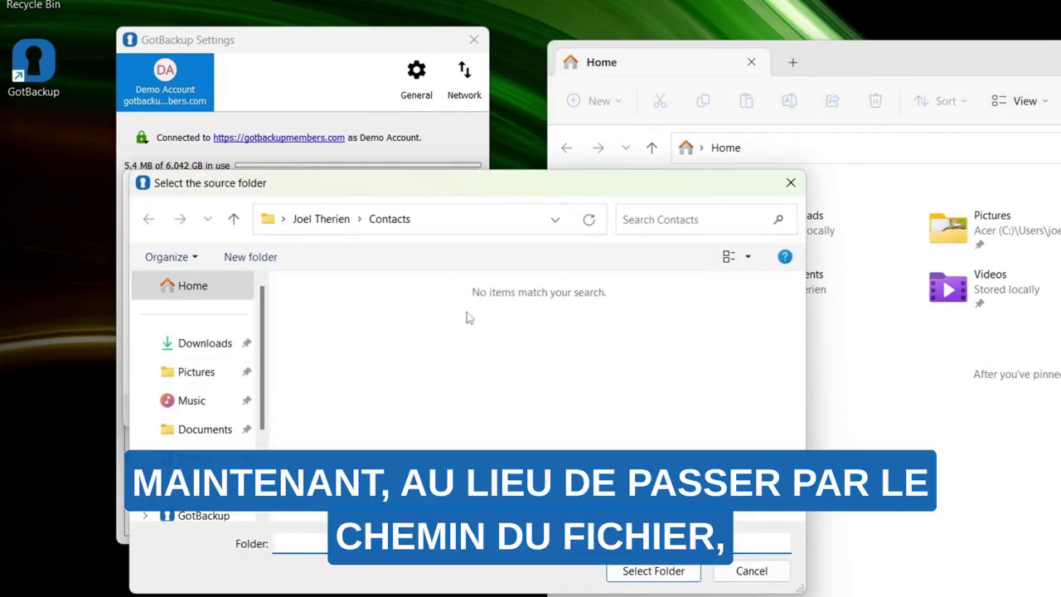
left_click(178, 401)
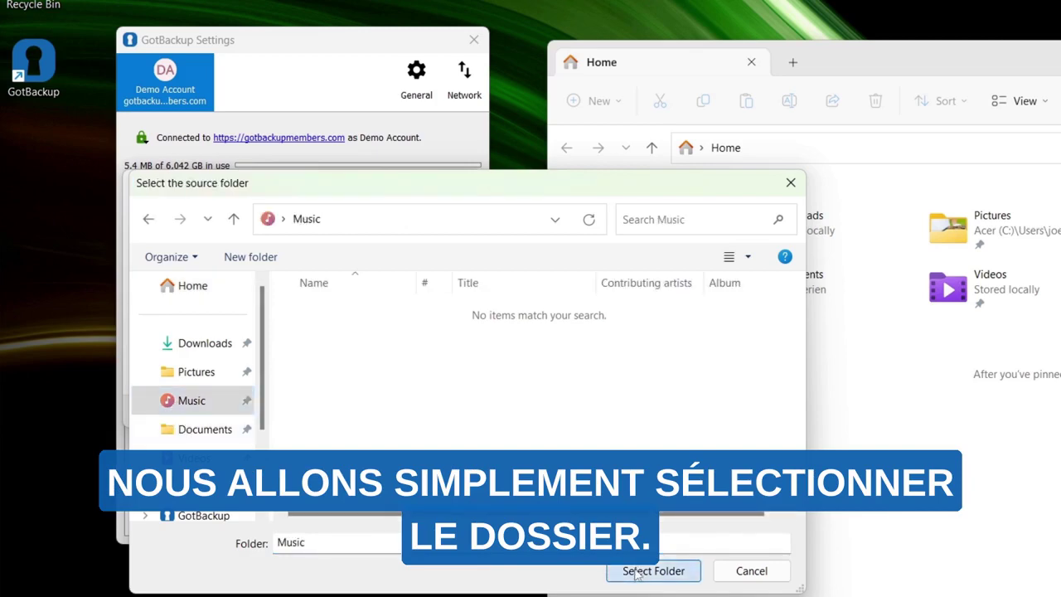
left_click(637, 571)
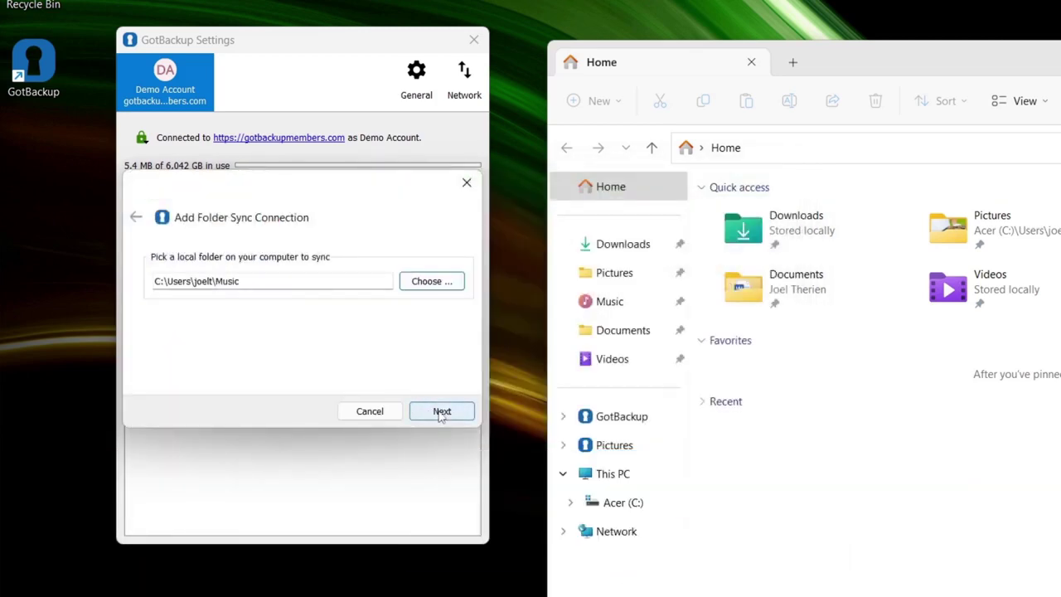
left_click(440, 413)
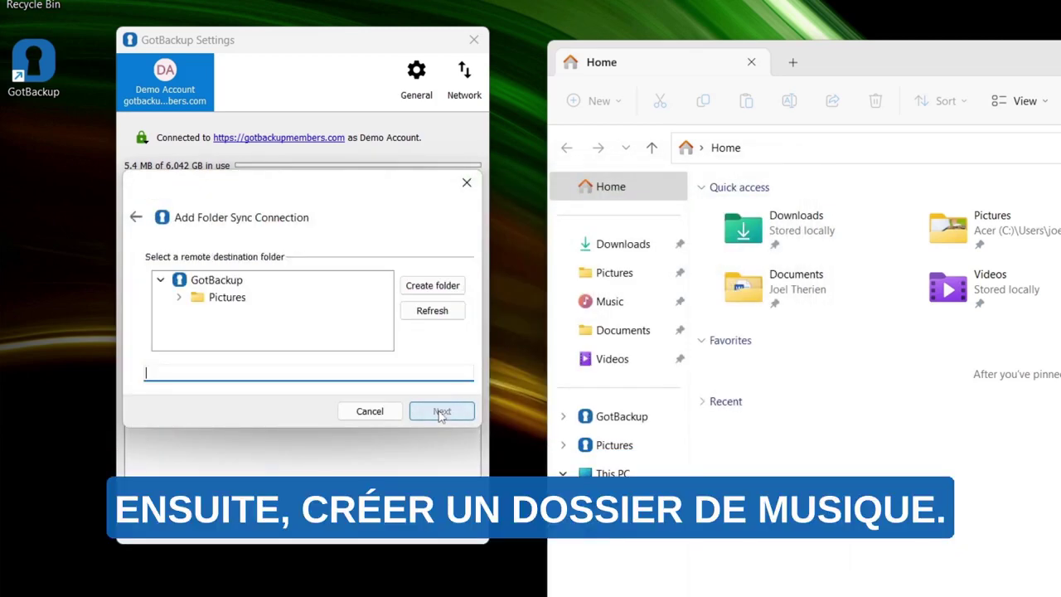
Create a remote folder named Music at the GotBackup root as destination, and add the sync connection with virtual files enabled
left_click(442, 287)
type("Mu")
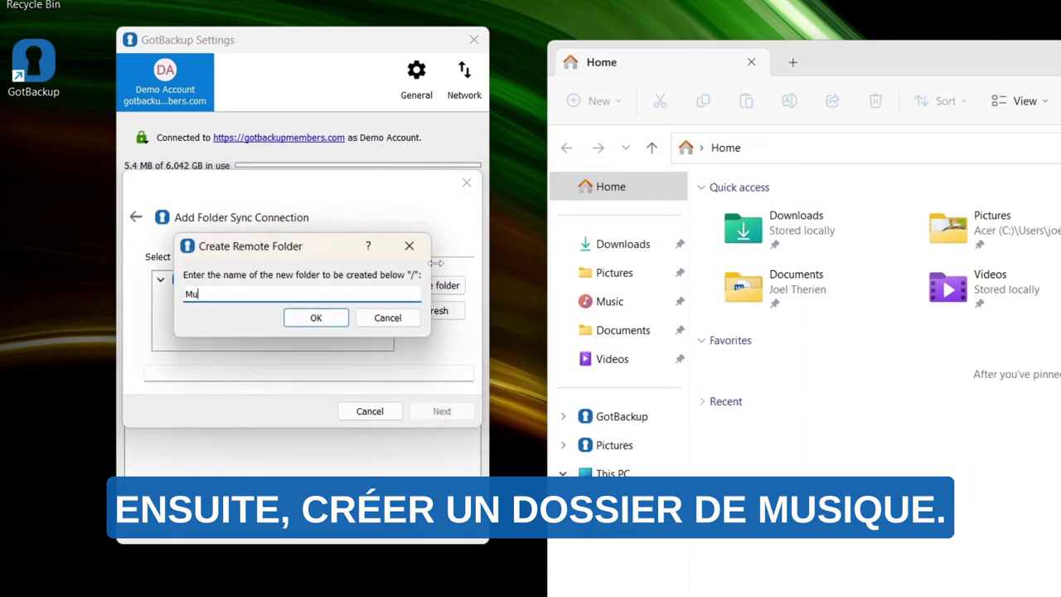
type("sic")
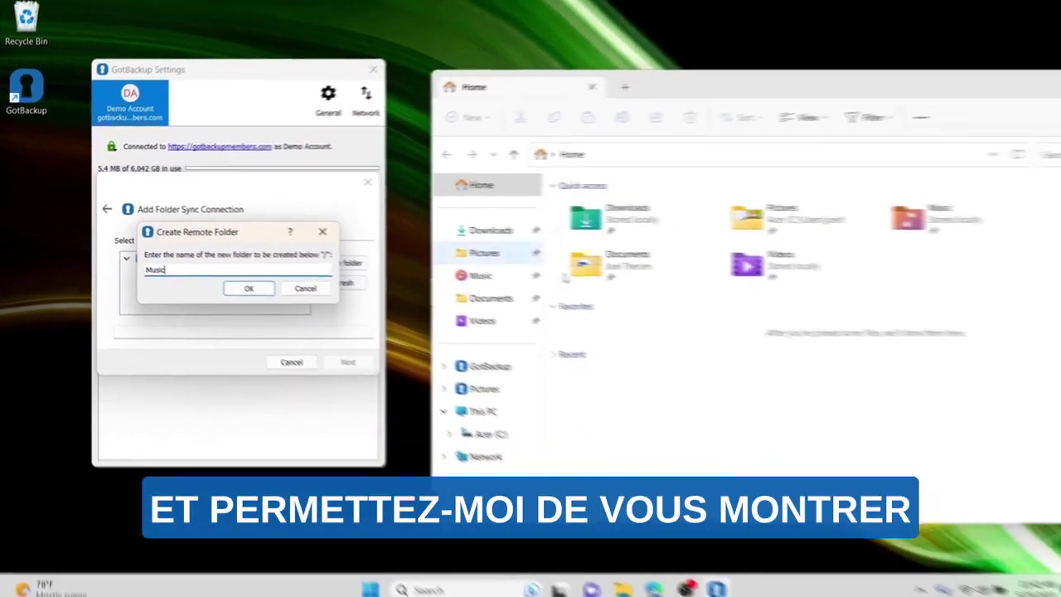
left_click(507, 365)
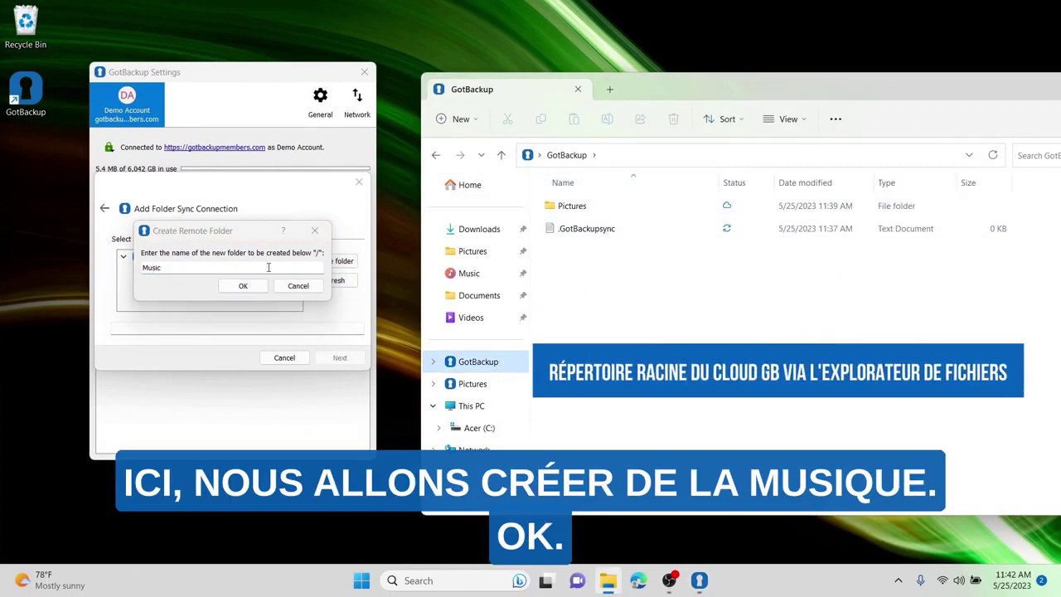
left_click(247, 286)
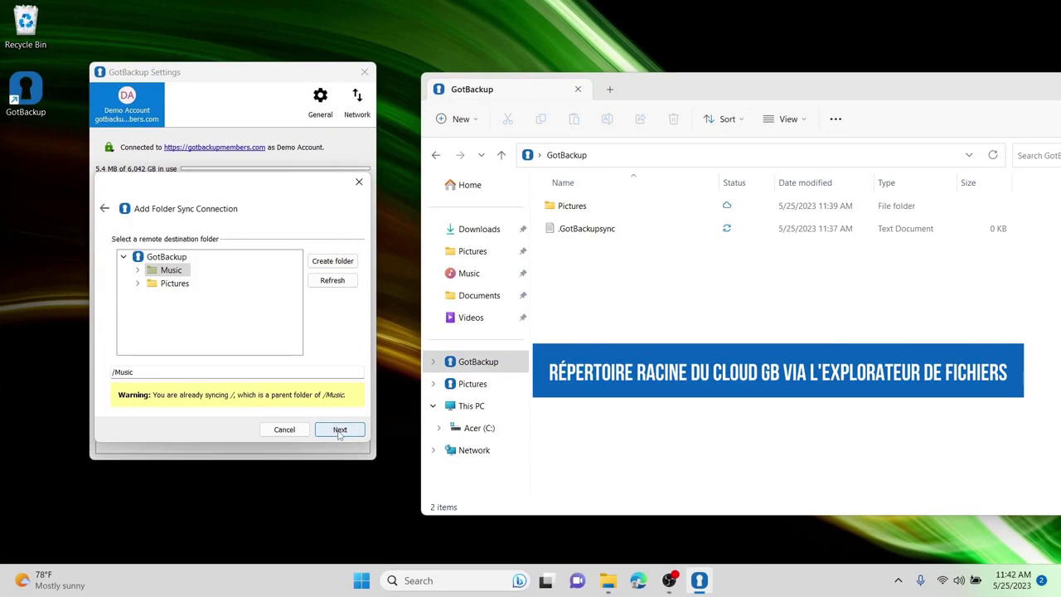
left_click(340, 430)
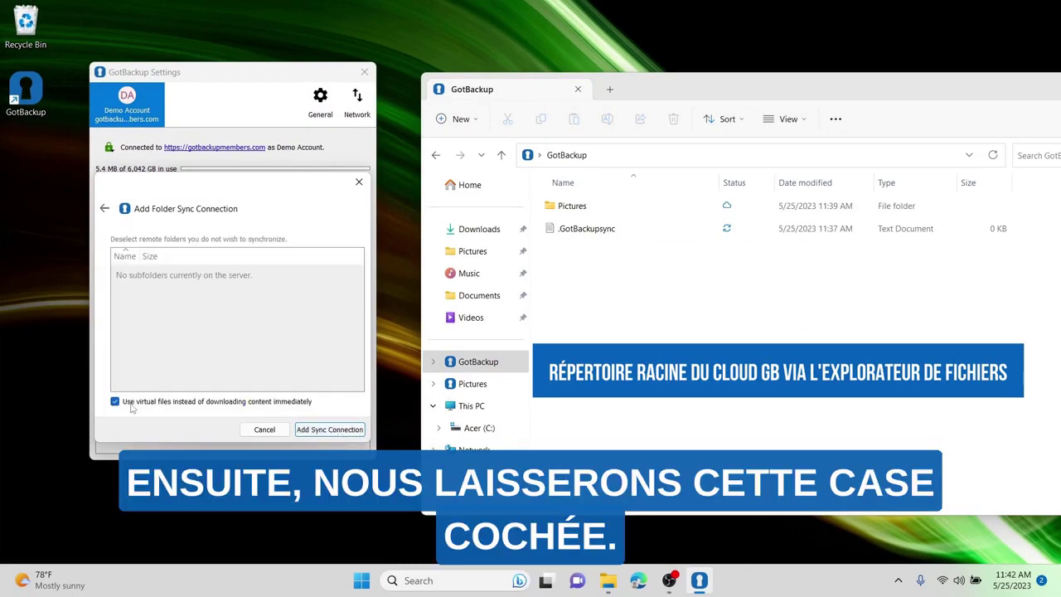
left_click(330, 429)
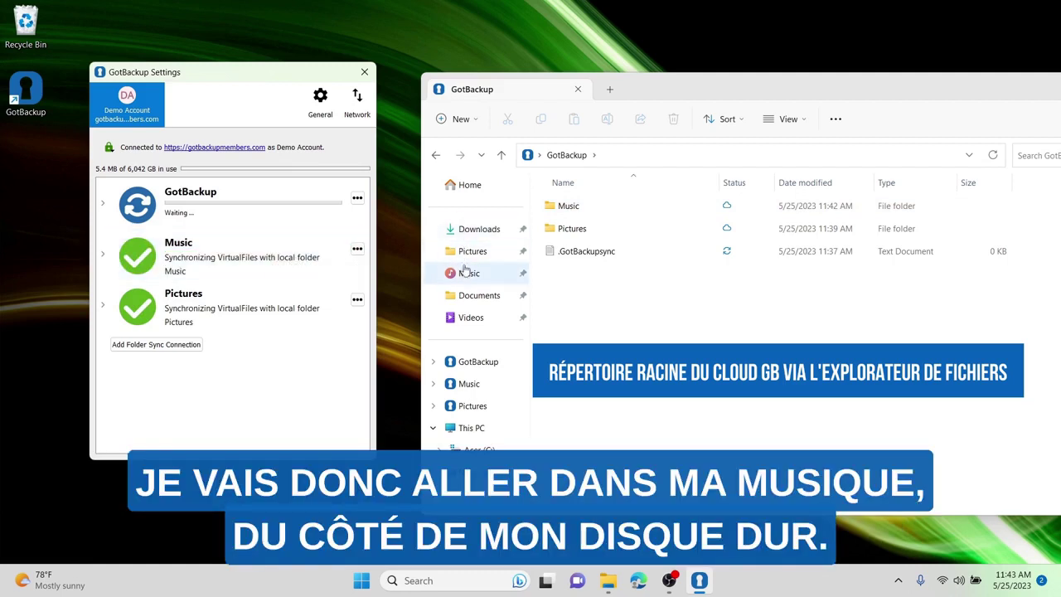
Compare the local Music folder with the GotBackup Music folder in side-by-side File Explorer windows, then close both windows
right_click(466, 273)
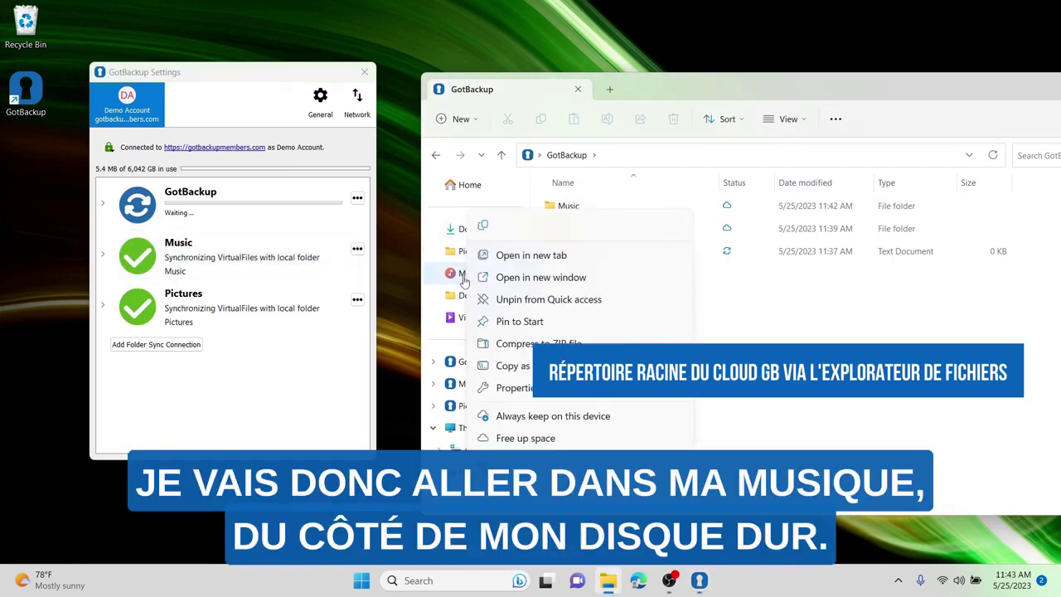
left_click(550, 278)
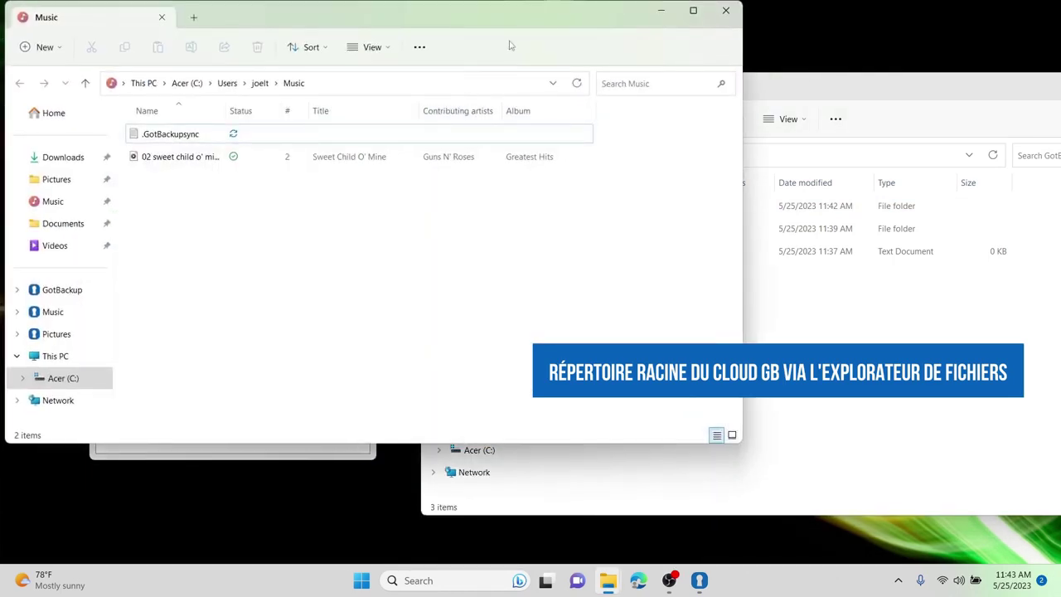
left_click_drag(410, 18, 2, 166)
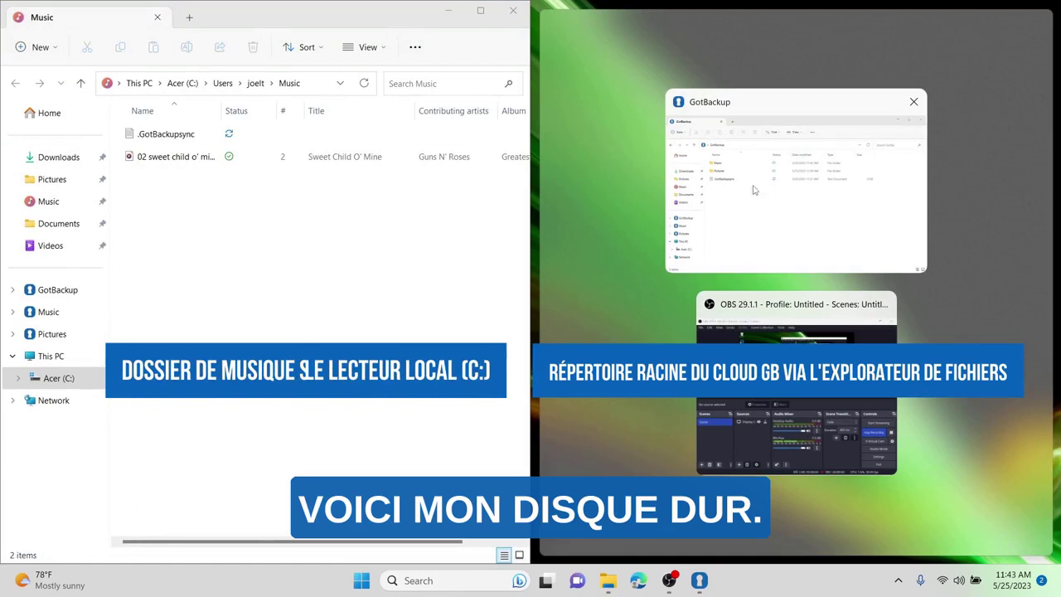
left_click(772, 231)
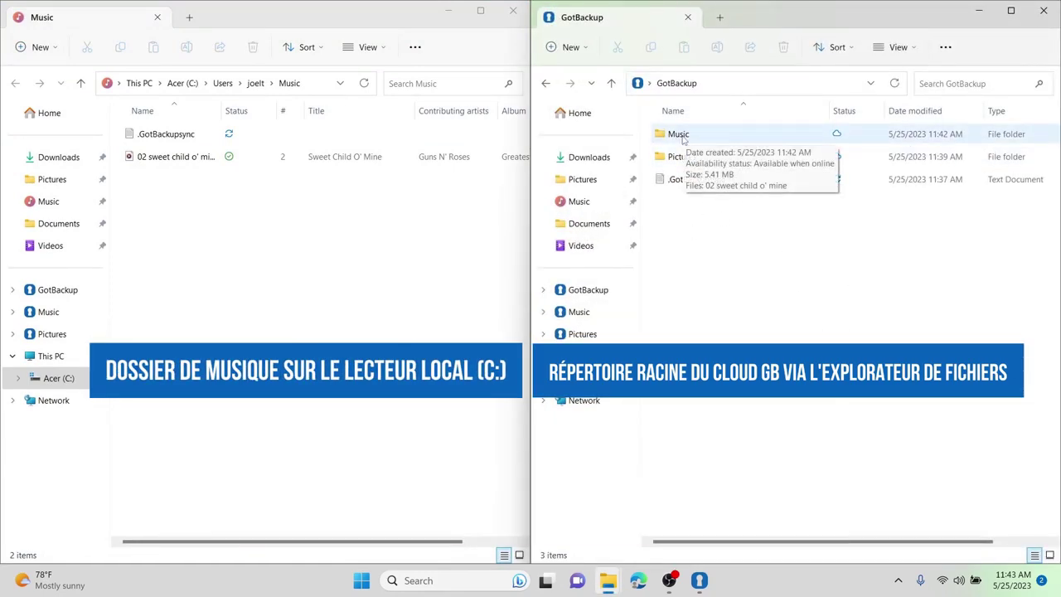
double_click(678, 134)
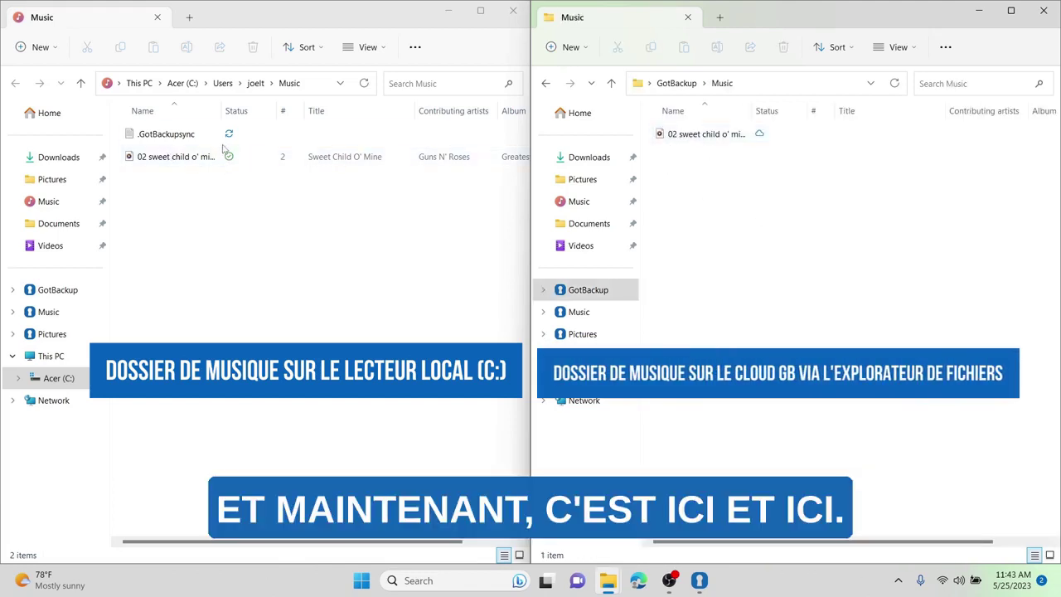
left_click(342, 302)
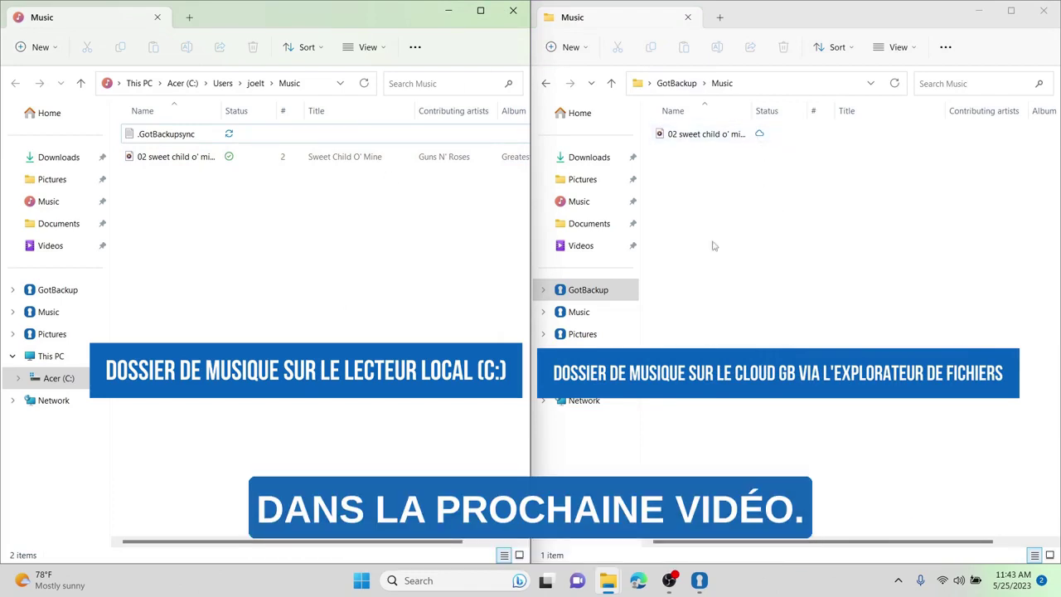
left_click(512, 12)
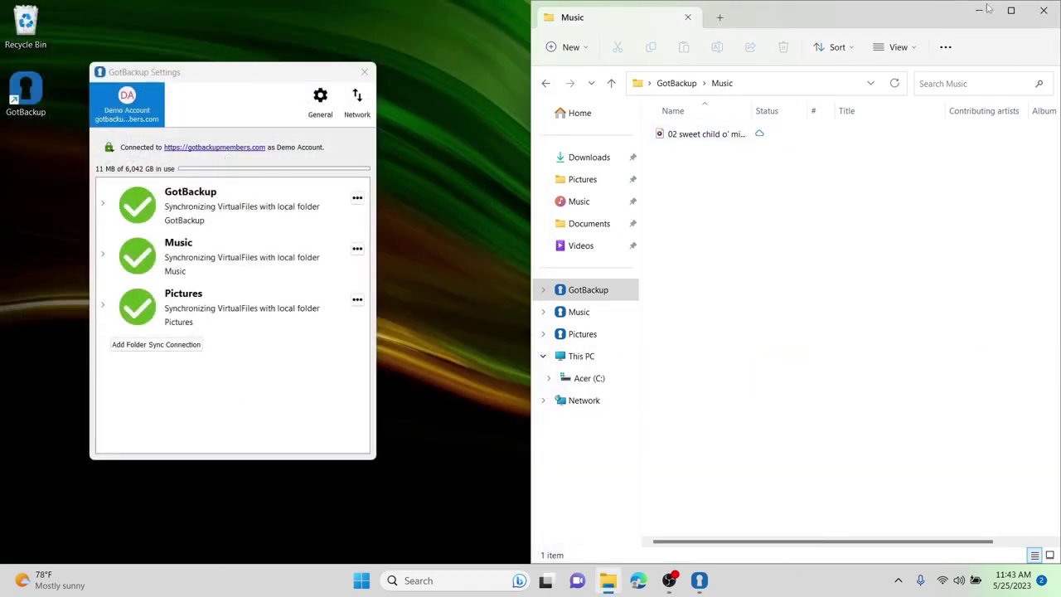
left_click(1043, 11)
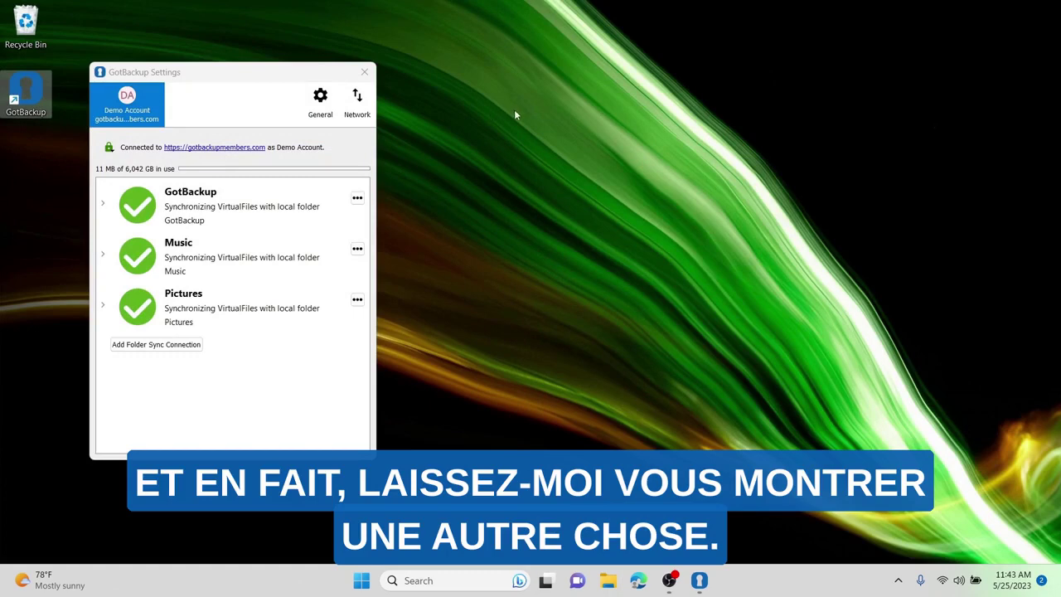
Show the local Pictures folder and the SD card's Pictures folder side by side in File Explorer
left_click(609, 582)
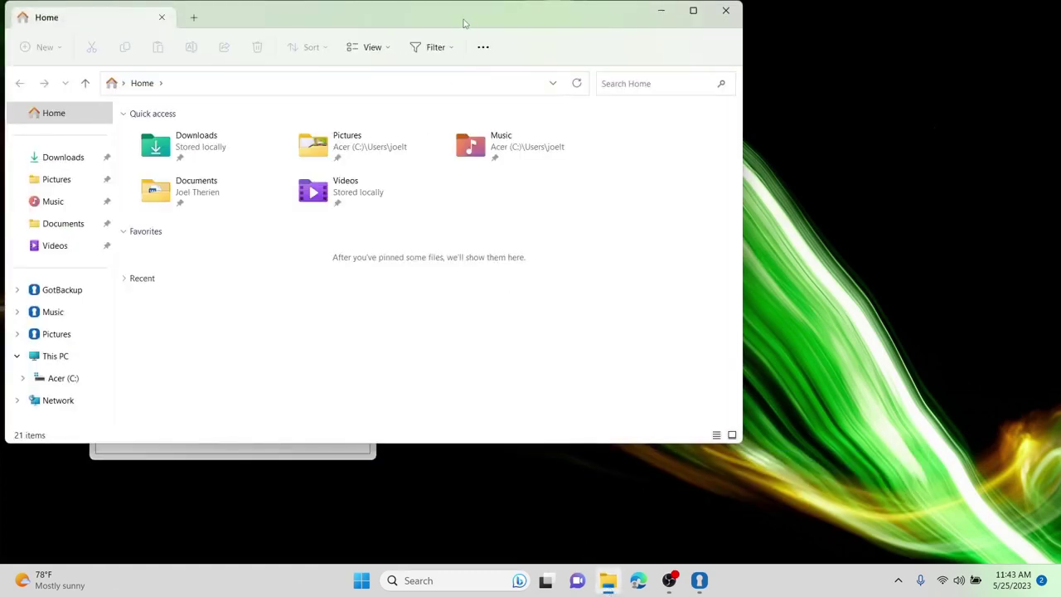
left_click_drag(464, 24, 1052, 135)
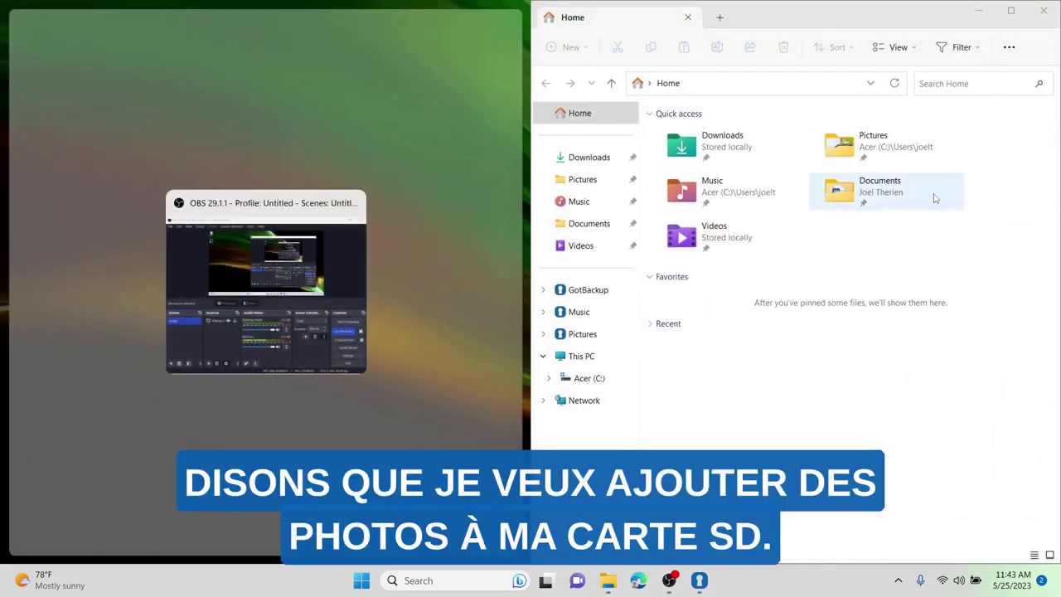
key("Escape")
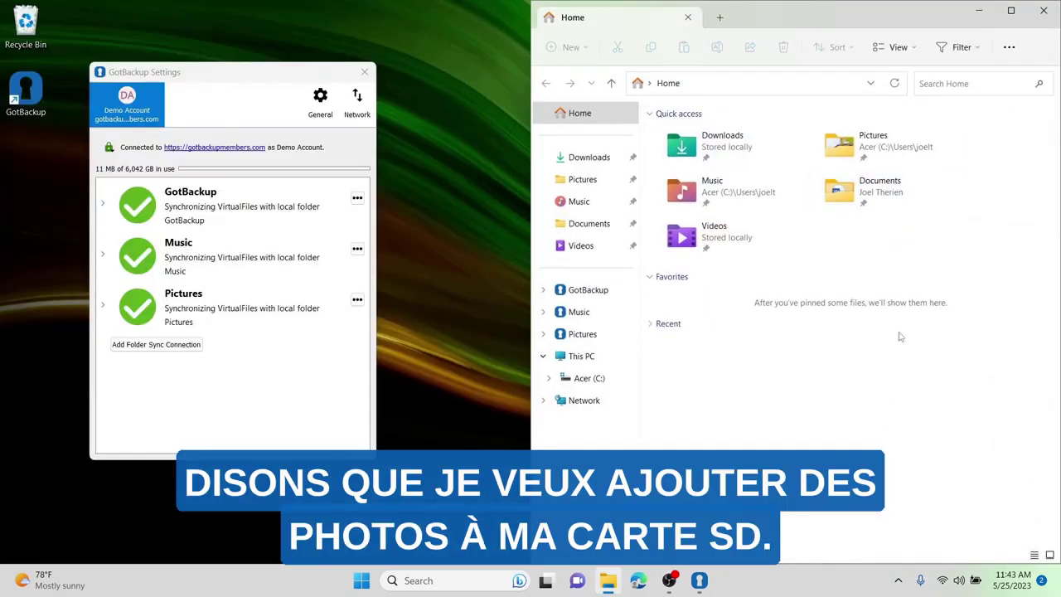
left_click(583, 179)
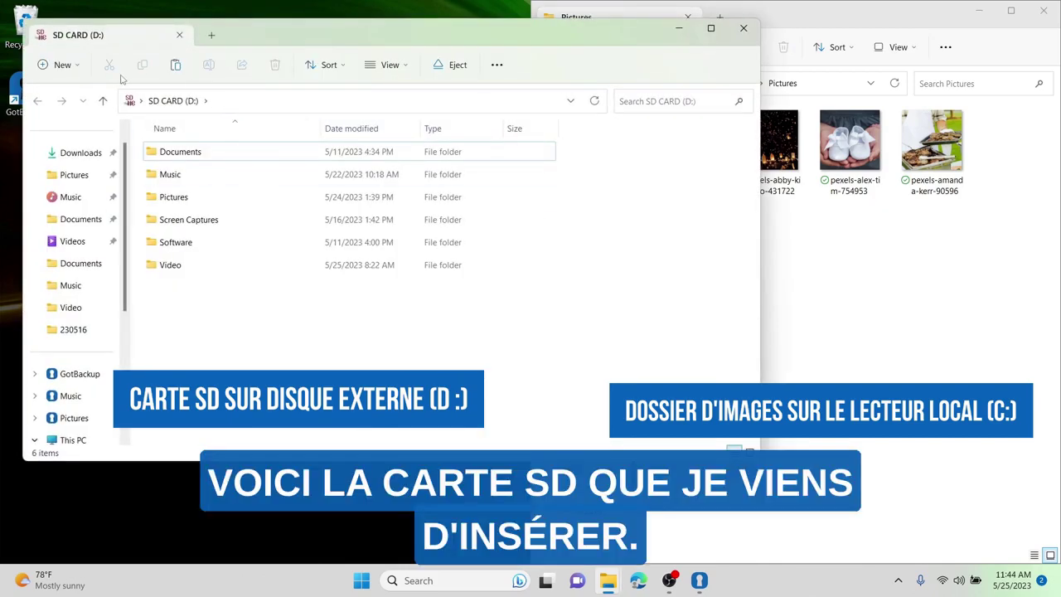
left_click_drag(431, 32, 3, 122)
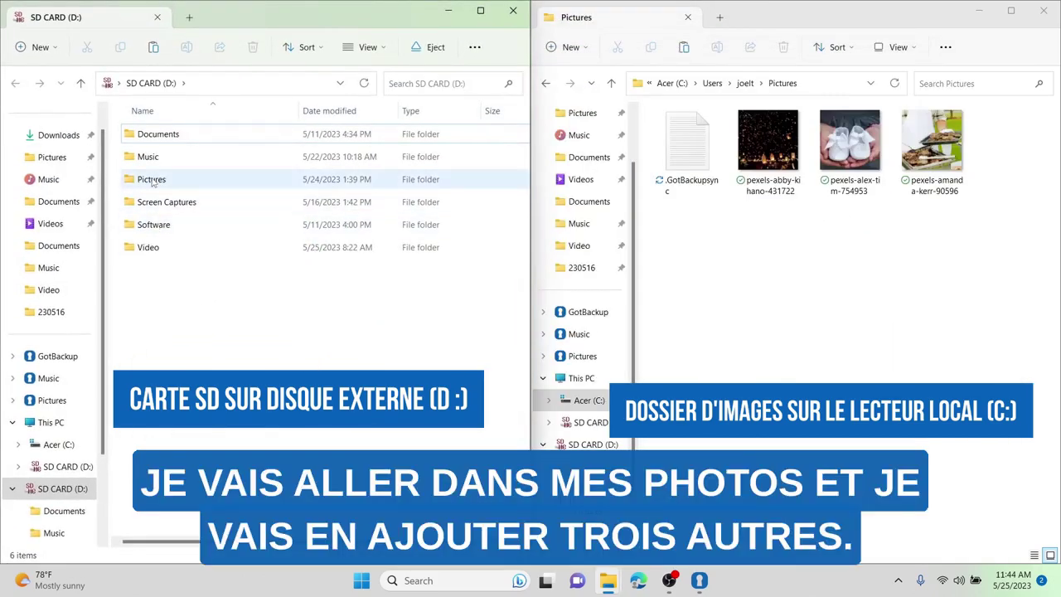
double_click(152, 180)
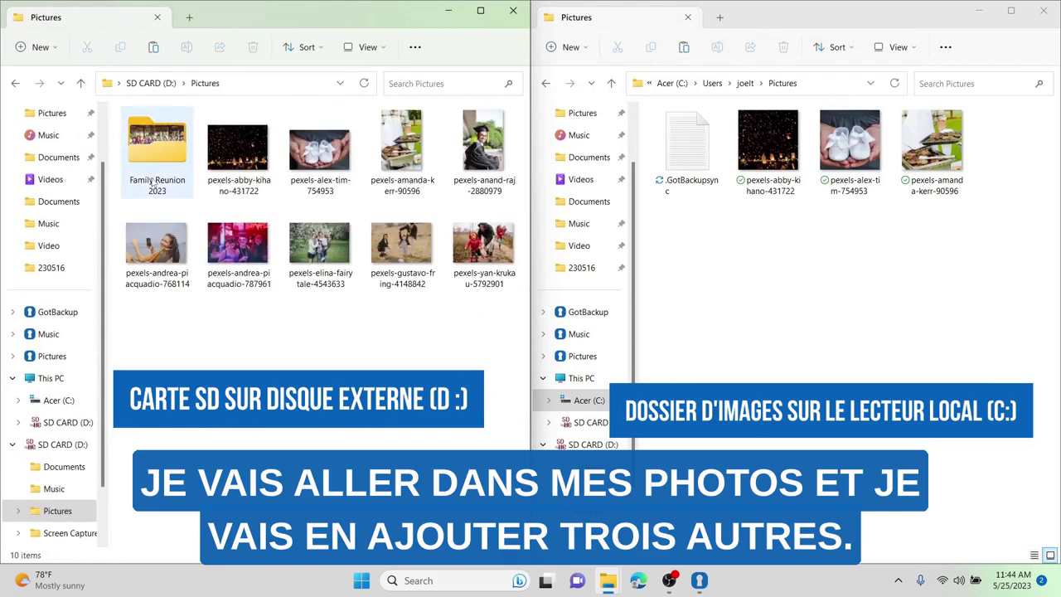
Copy the three images pexels-anand-raj-2880979 through pexels-andrea-piacquadio-787961 from the SD card into the local Pictures folder
left_click(491, 139)
left_click(157, 248, "shift")
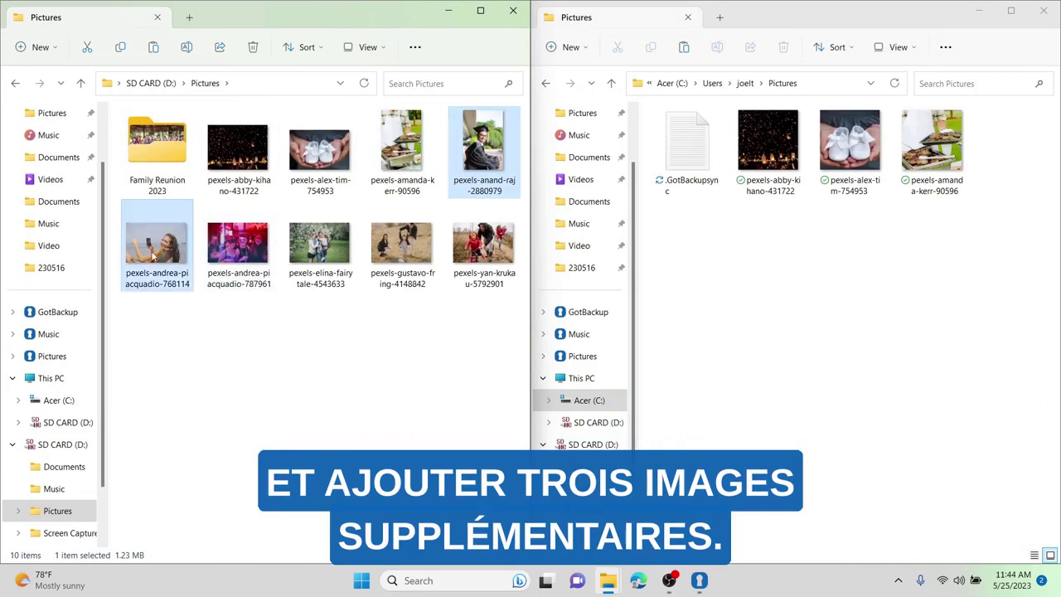
left_click(253, 274, "shift")
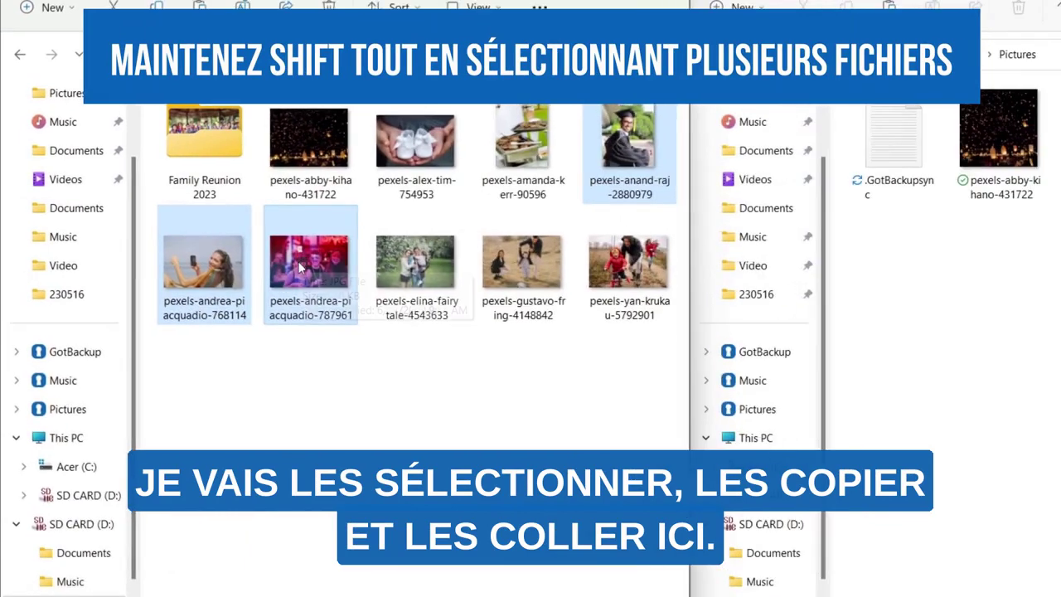
right_click(300, 267)
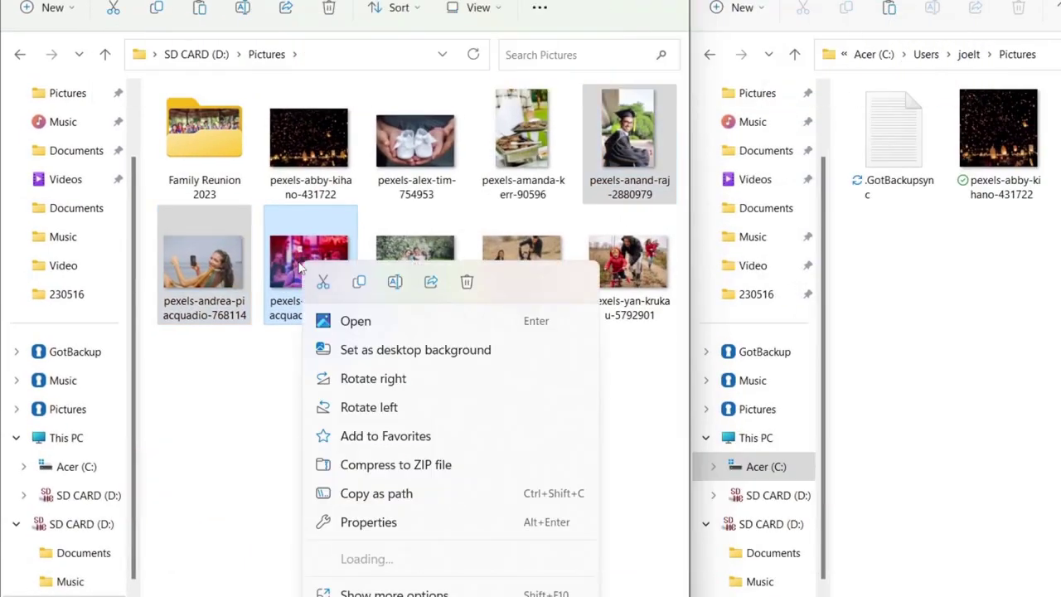
left_click(360, 282)
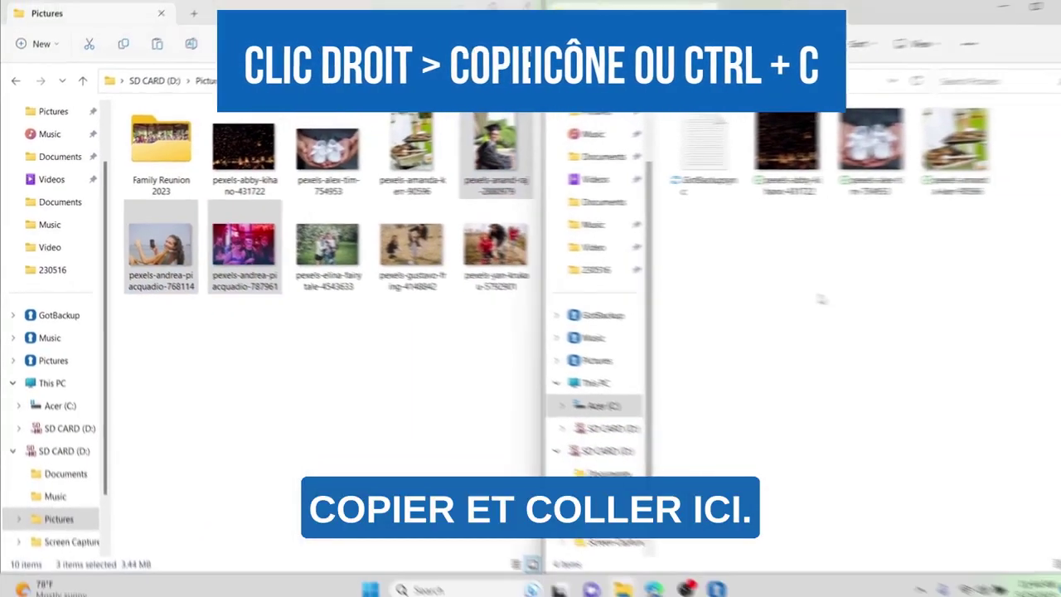
right_click(800, 296)
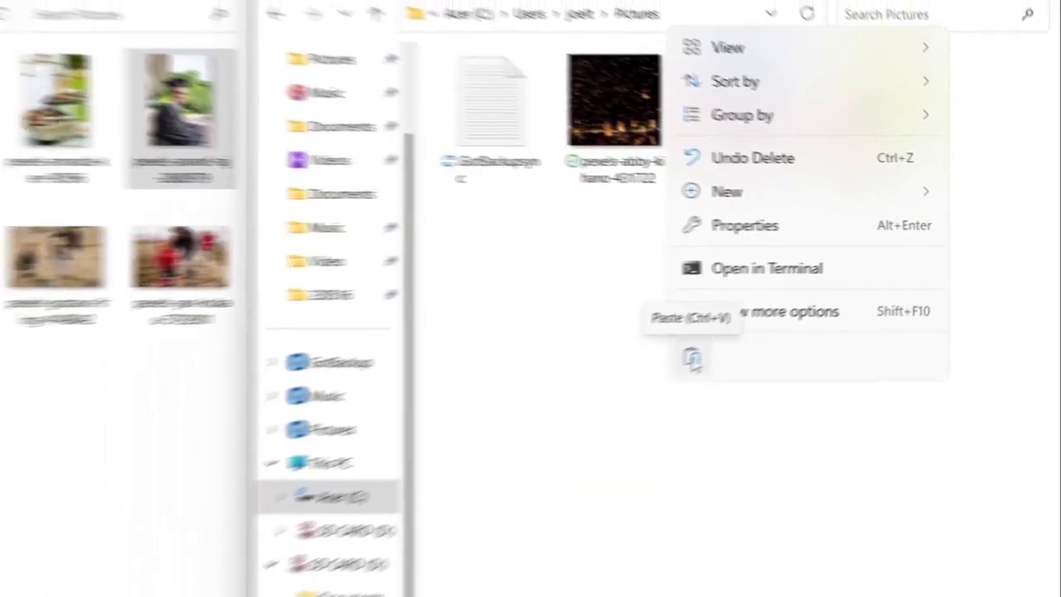
left_click(651, 376)
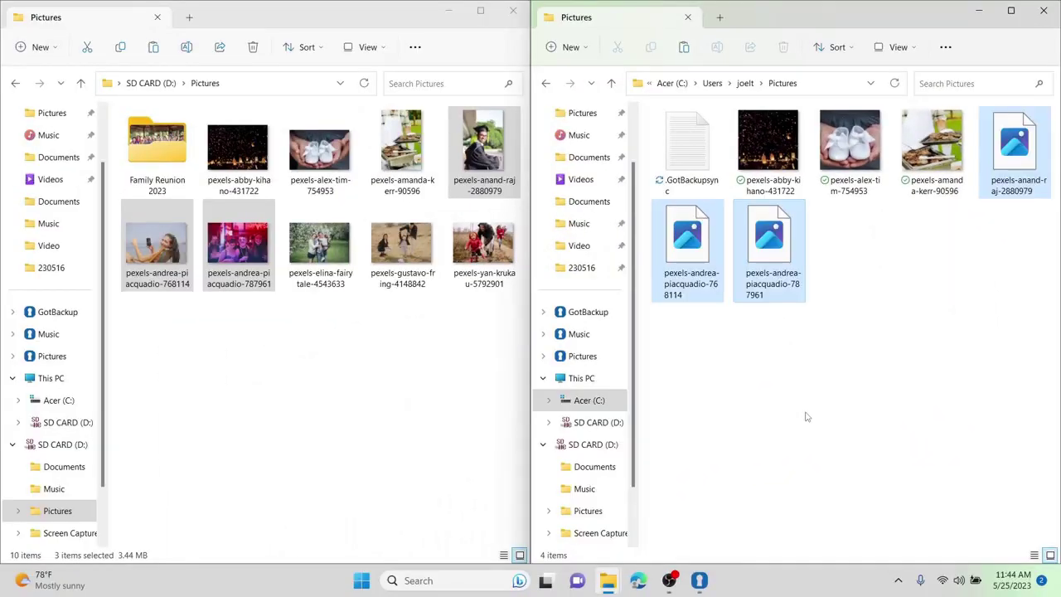
left_click(806, 417)
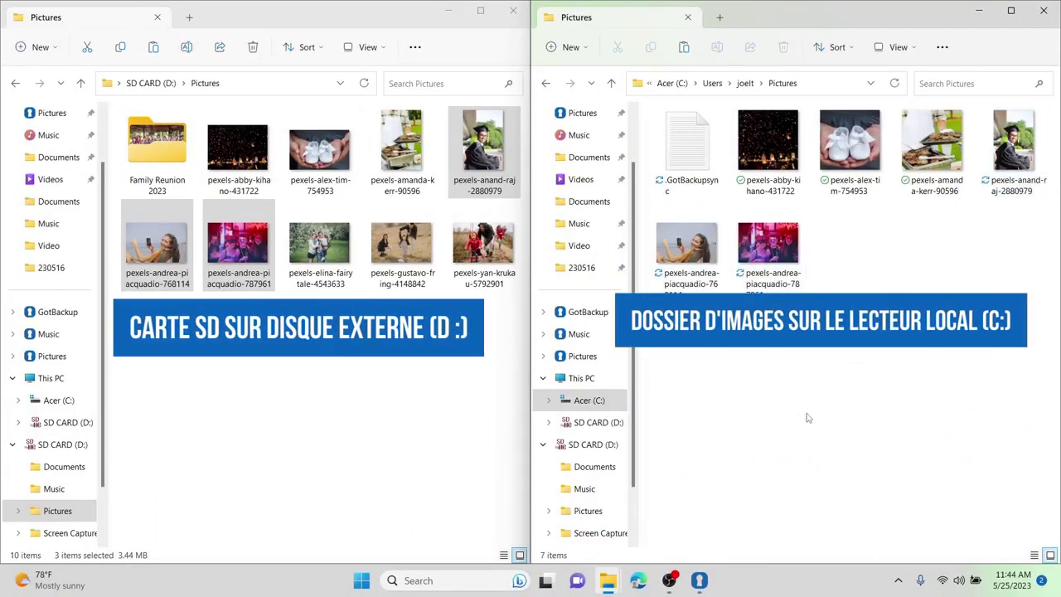
Move the images pexels-elina-fairytale-4543633, pexels-gustavo-fring-4148842 and pexels-yan-krukau-5792901 from the SD card's Pictures folder into the local Pictures folder
left_click(315, 357)
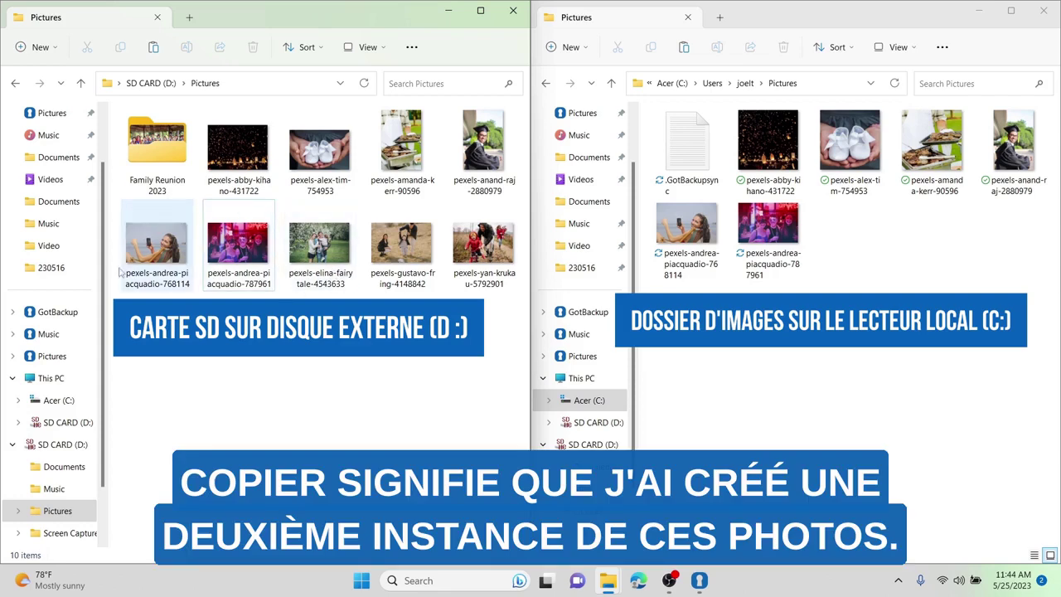
left_click(909, 283)
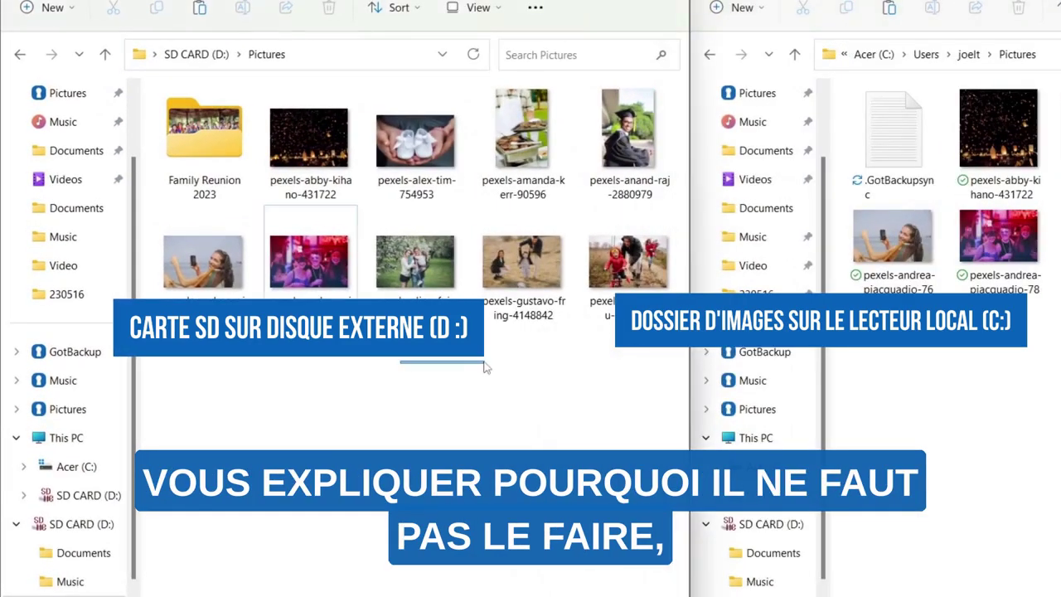
left_click_drag(485, 367, 647, 281)
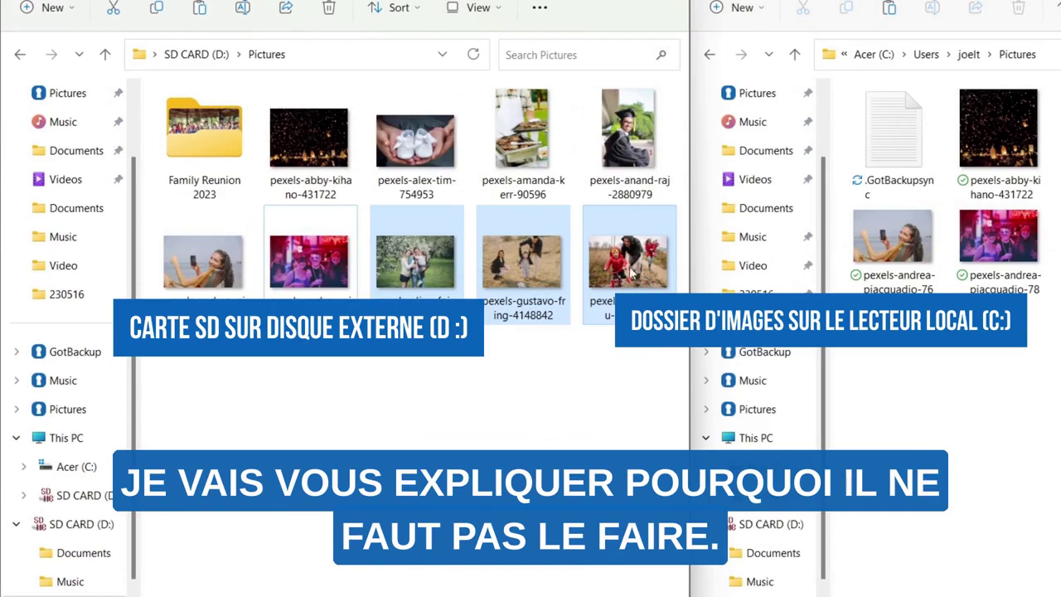
right_click(632, 272)
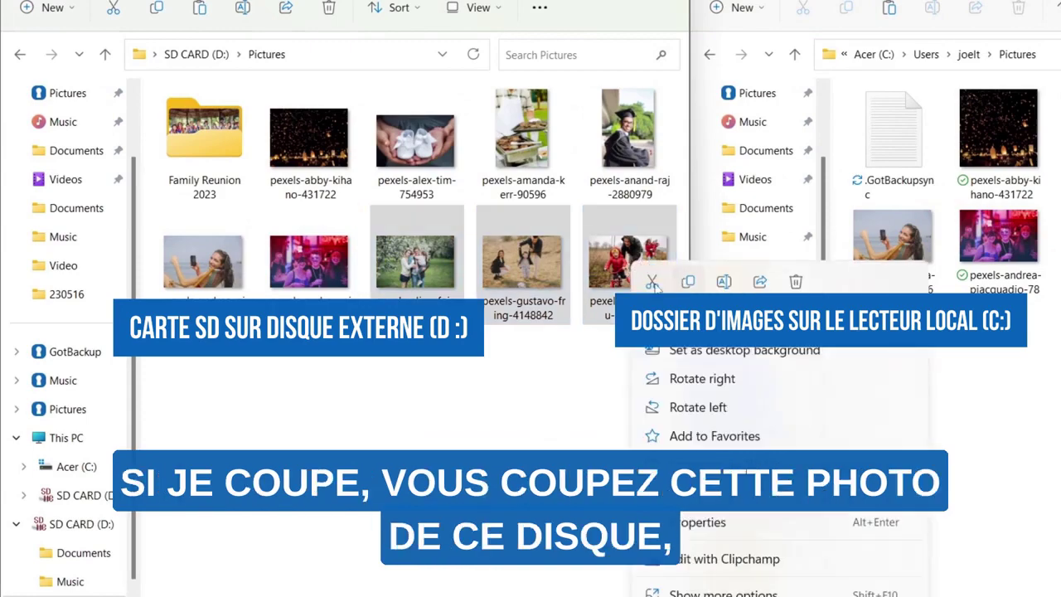
left_click(652, 284)
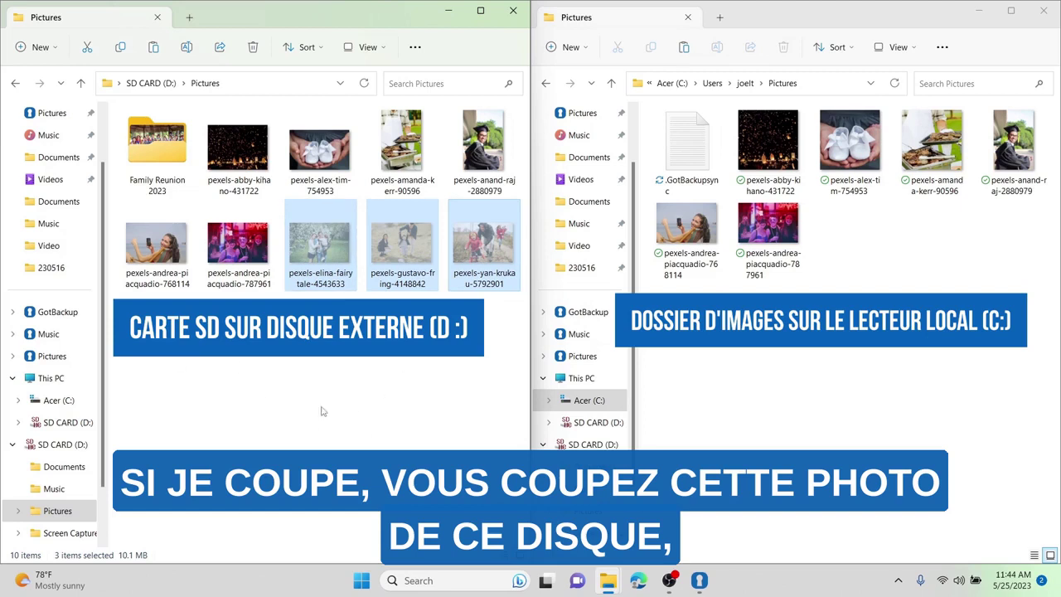
right_click(848, 359)
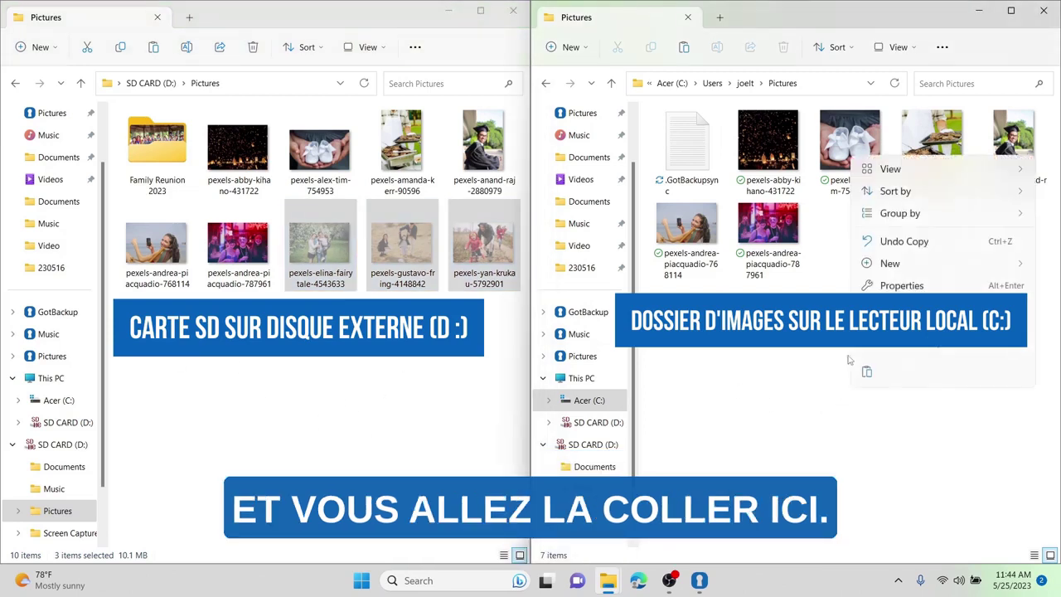
left_click(867, 373)
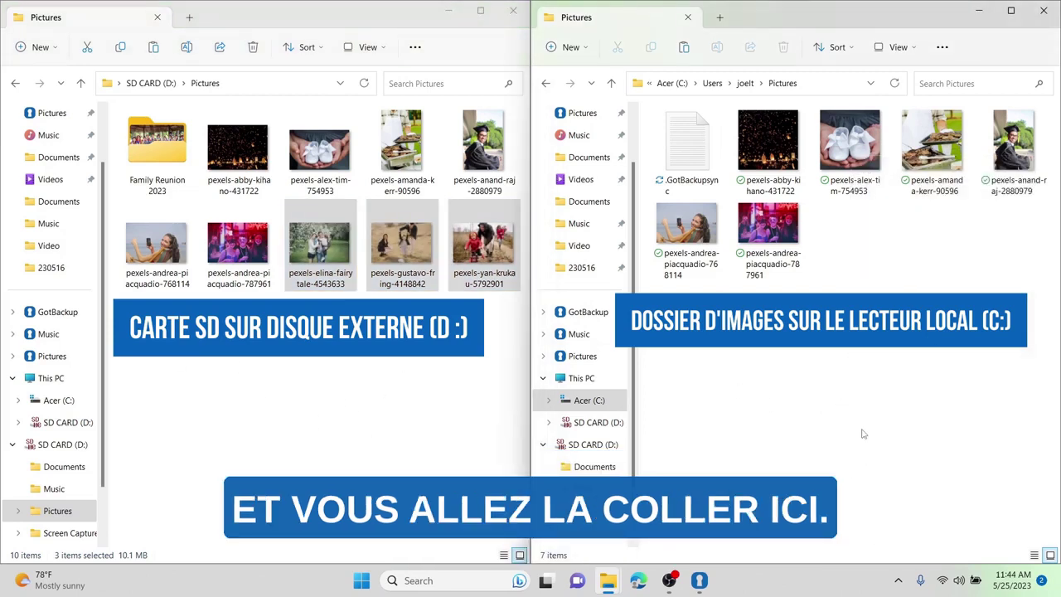
left_click(351, 374)
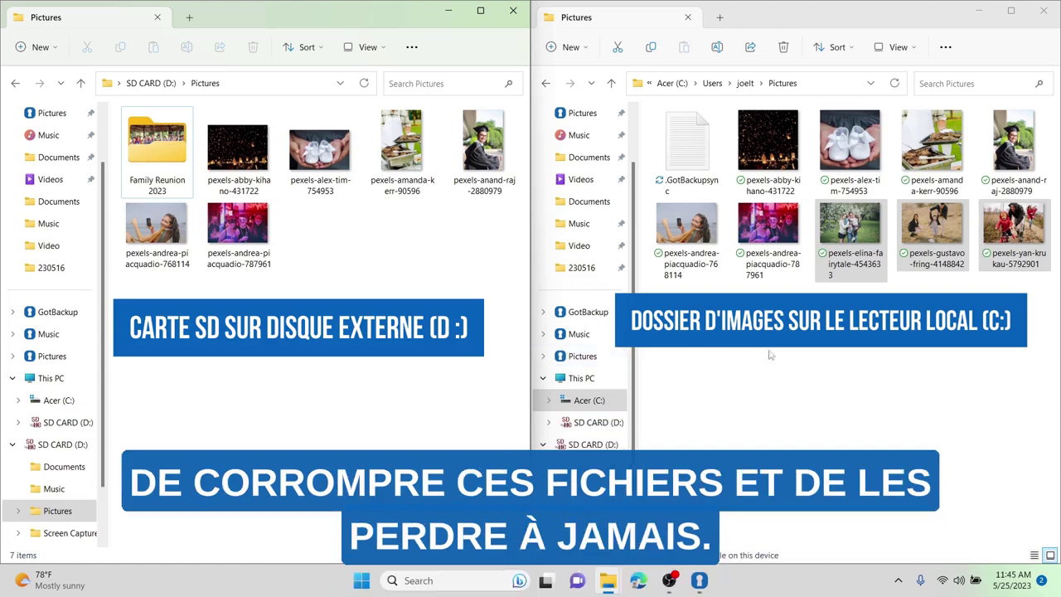
left_click(981, 405)
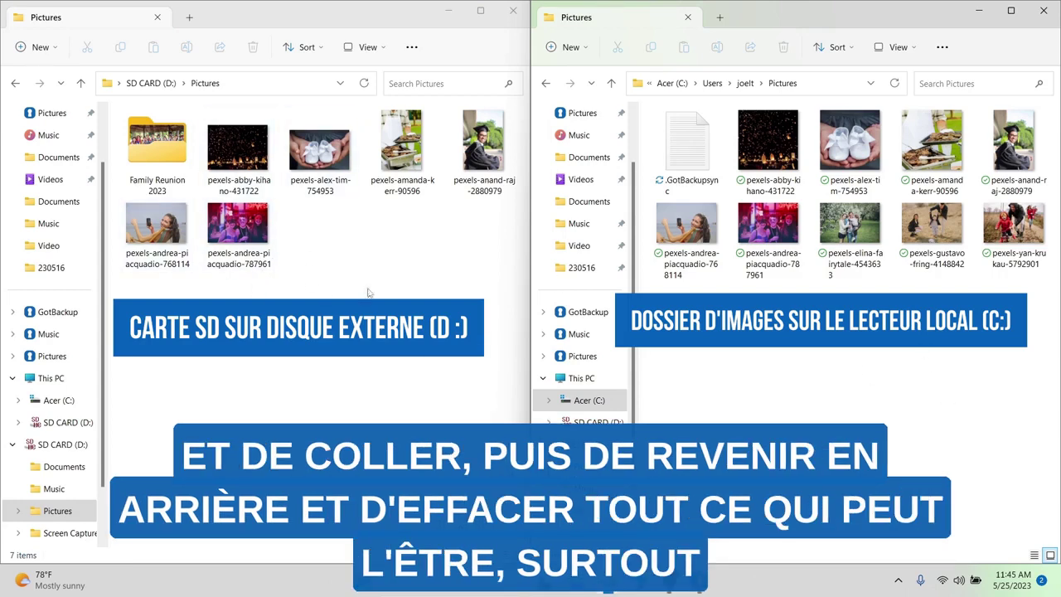
left_click(452, 376)
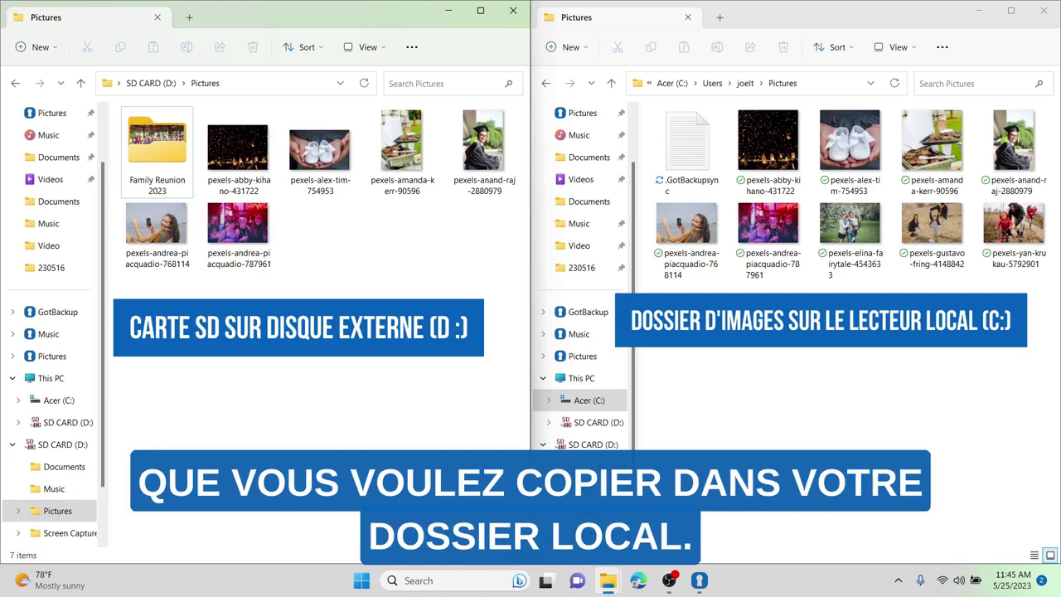
left_click(858, 383)
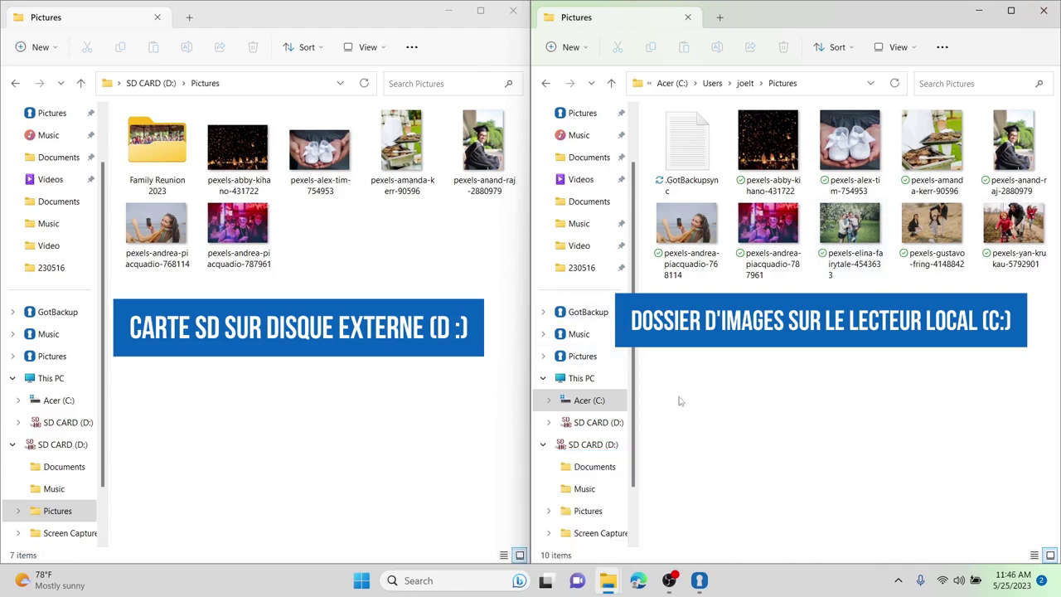
Close the SD card's Pictures window and open the web Files page from the GotBackup client
left_click(510, 11)
double_click(26, 93)
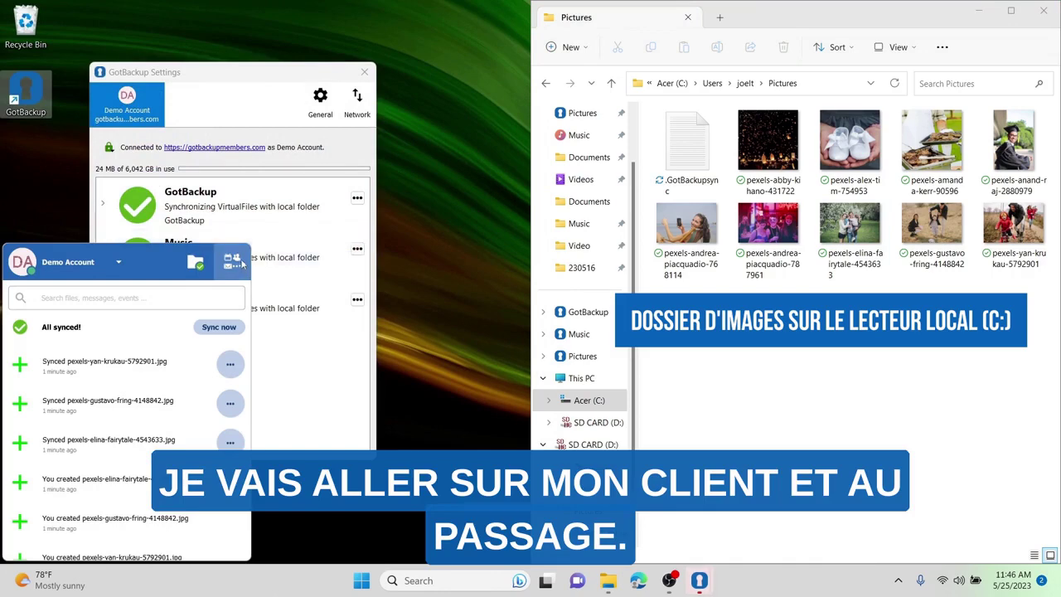
left_click(233, 262)
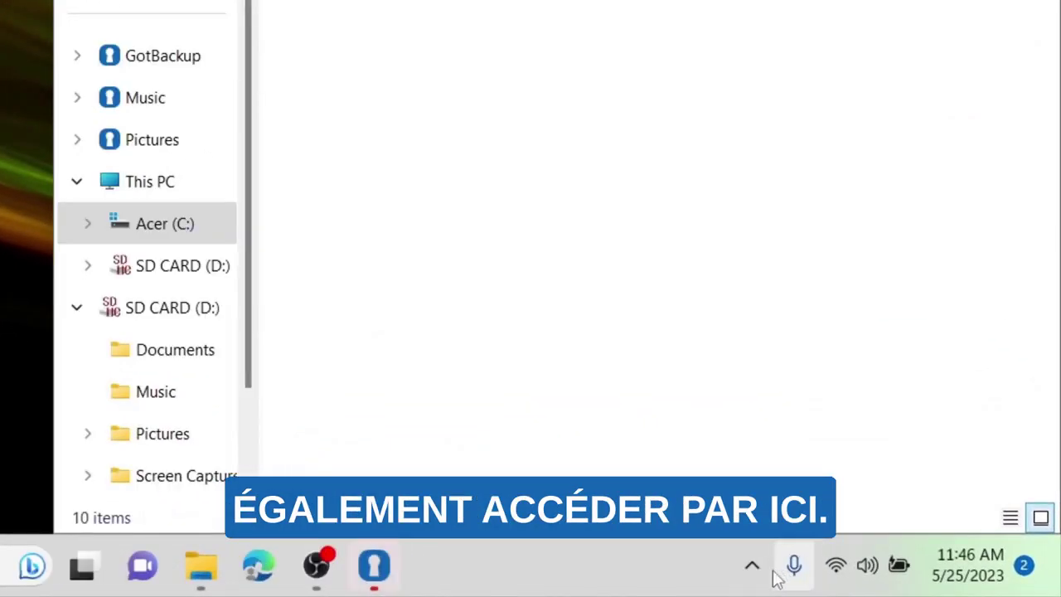
left_click(752, 565)
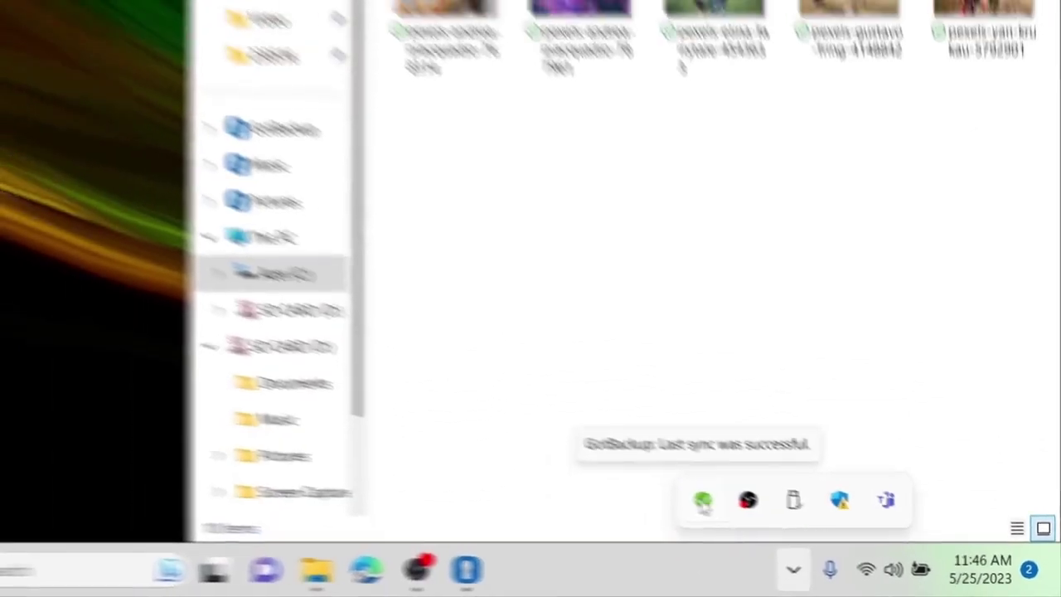
left_click(646, 484)
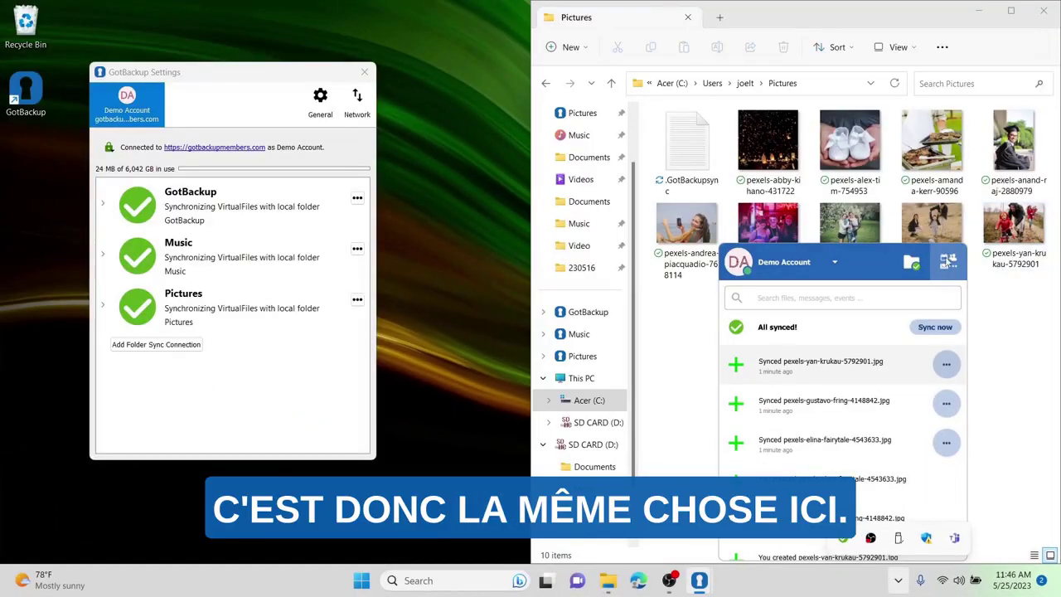
left_click(948, 262)
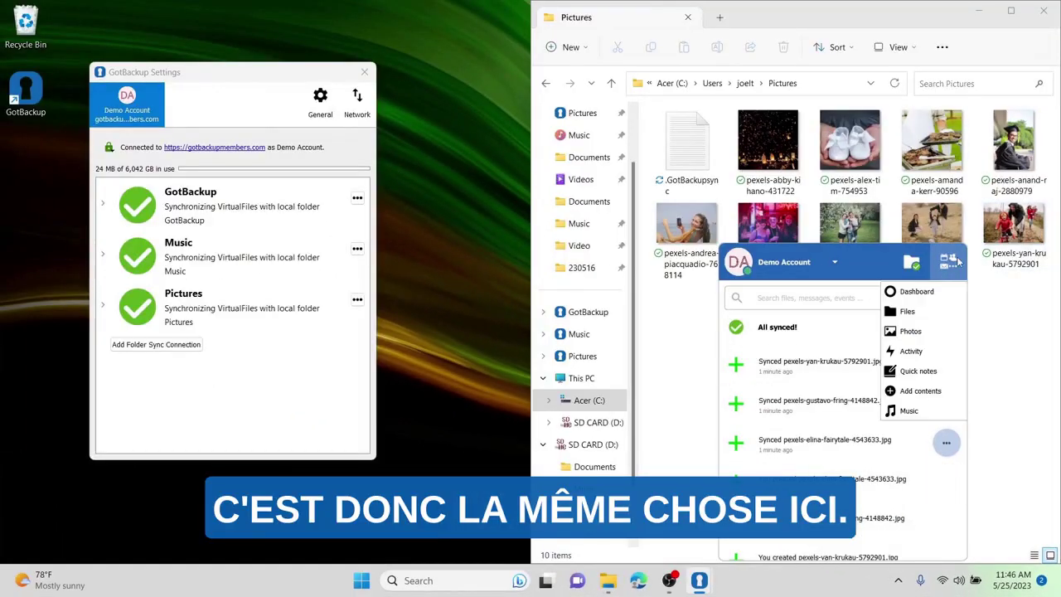
left_click(921, 311)
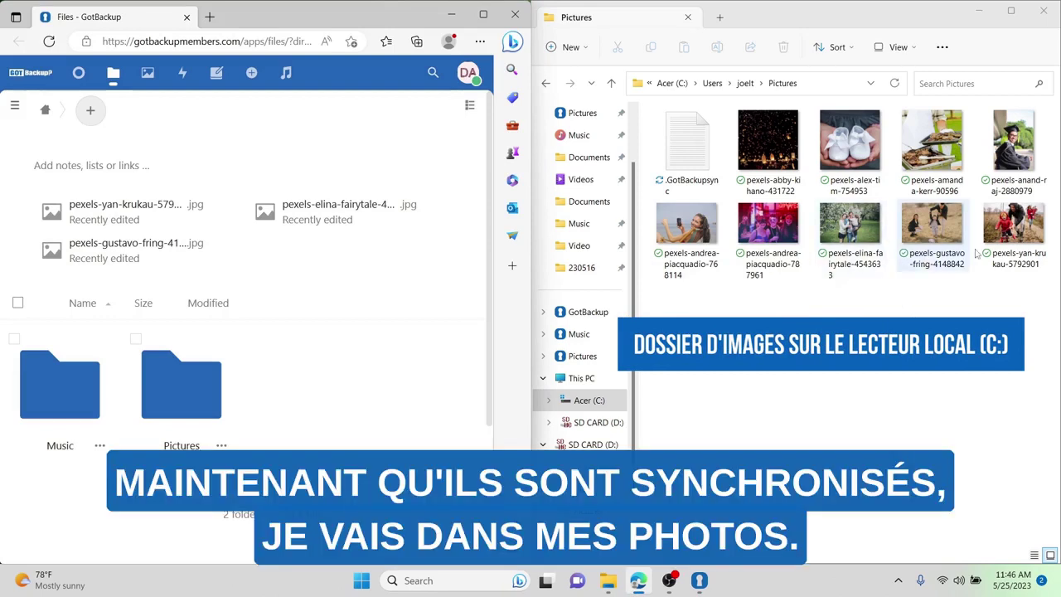
Check the synced images in the web Pictures folder against the local Pictures folder, and minimize the browser
left_click(197, 407)
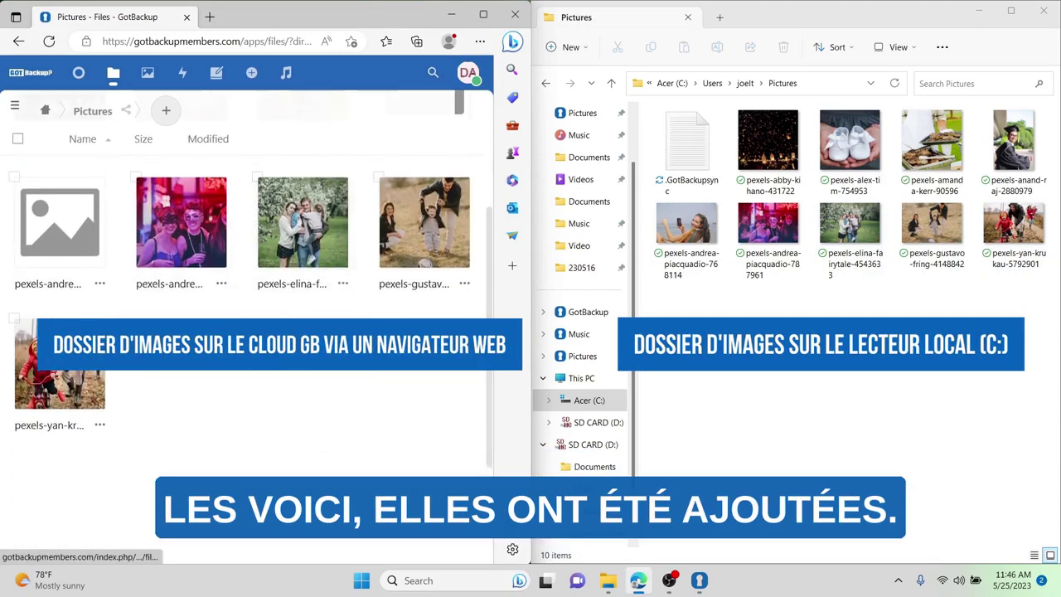
scroll(261, 313, "down", 1)
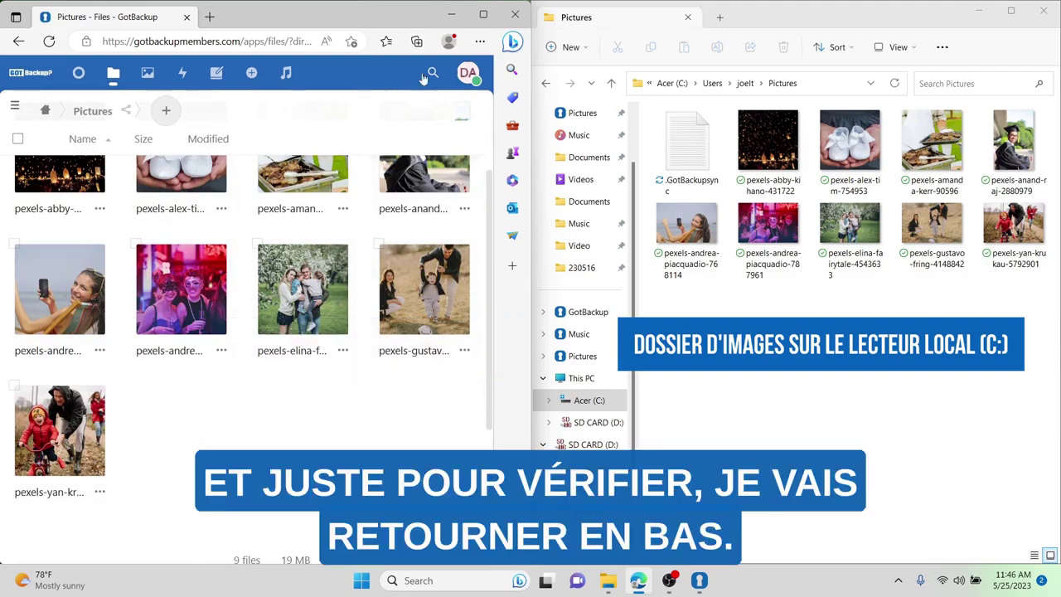
left_click(451, 14)
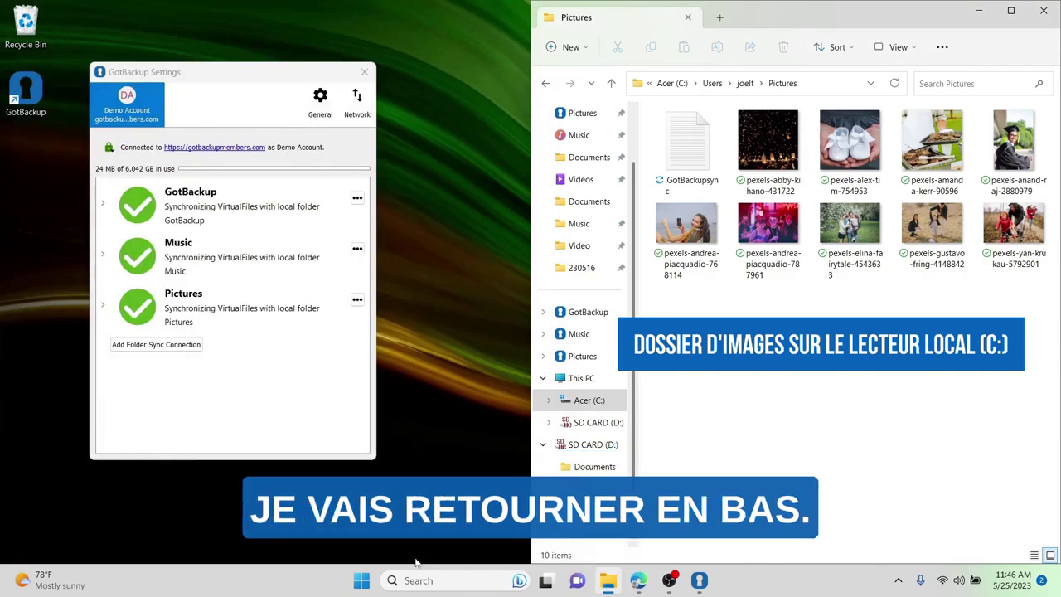
Show the GotBackup Pictures folder in a new File Explorer window side by side with the local Pictures folder
right_click(608, 580)
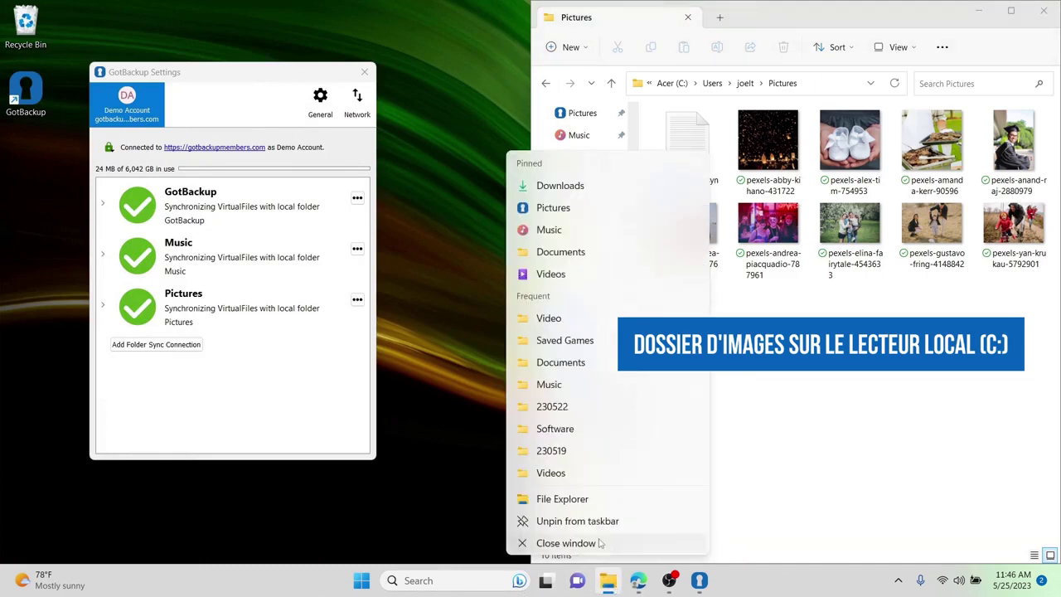
left_click(568, 501)
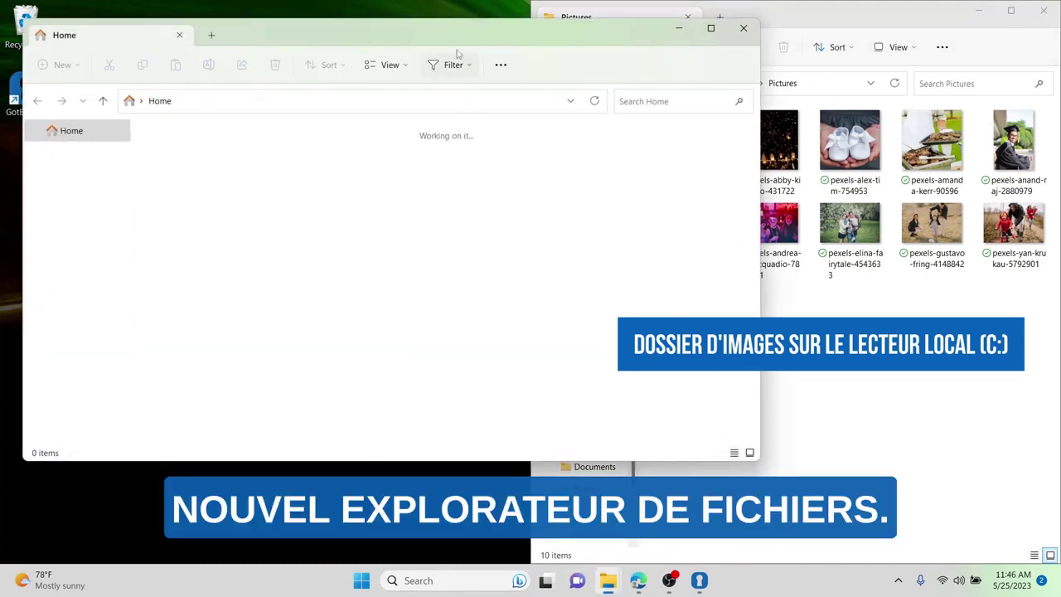
left_click_drag(303, 52, 2, 177)
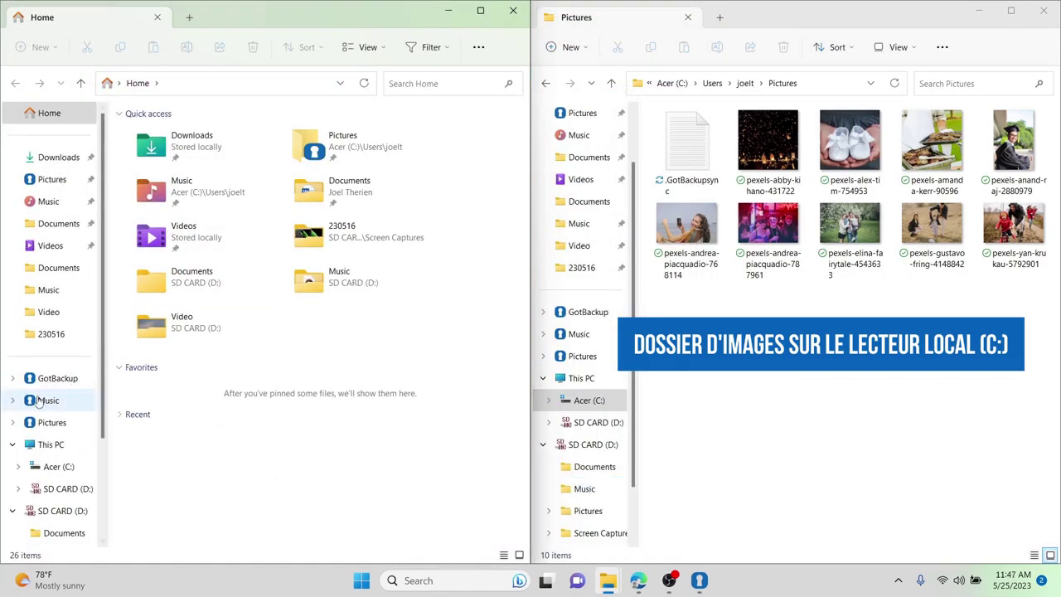
left_click(49, 423)
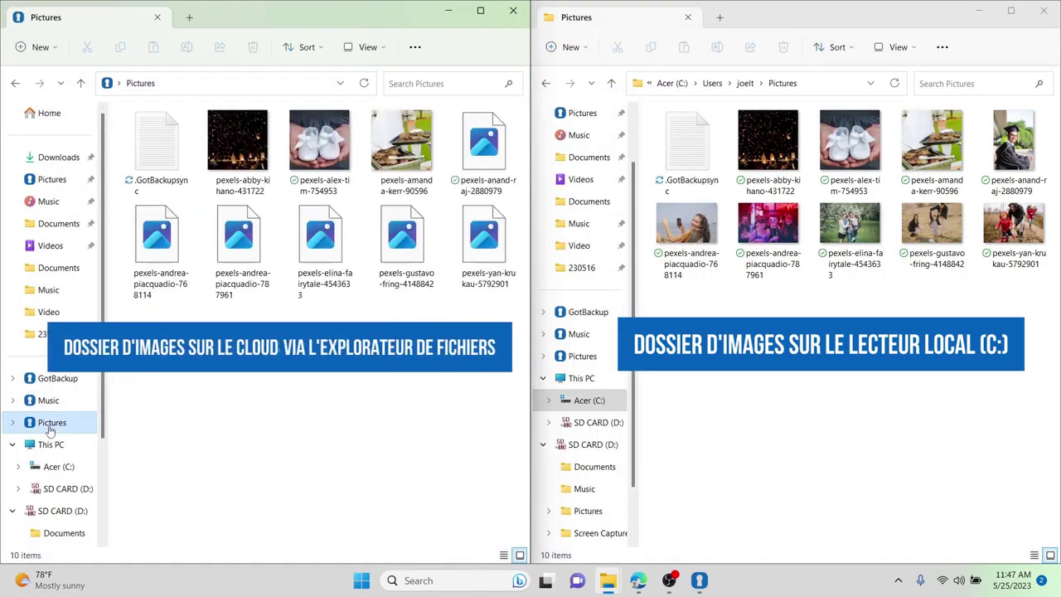